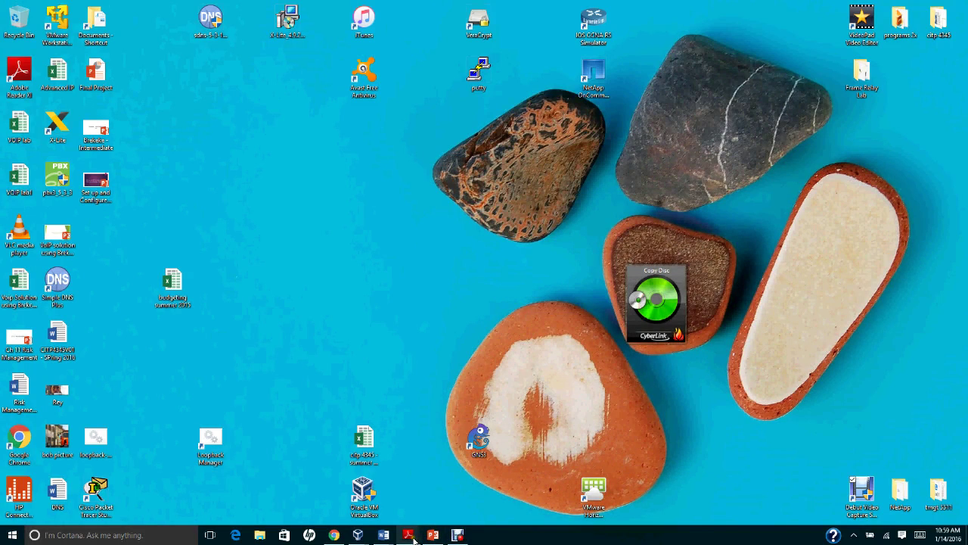
- Switch to Chrome, view the Simple DNS Plus download page and home page, and minimise the browser
mouse_move(413, 539)
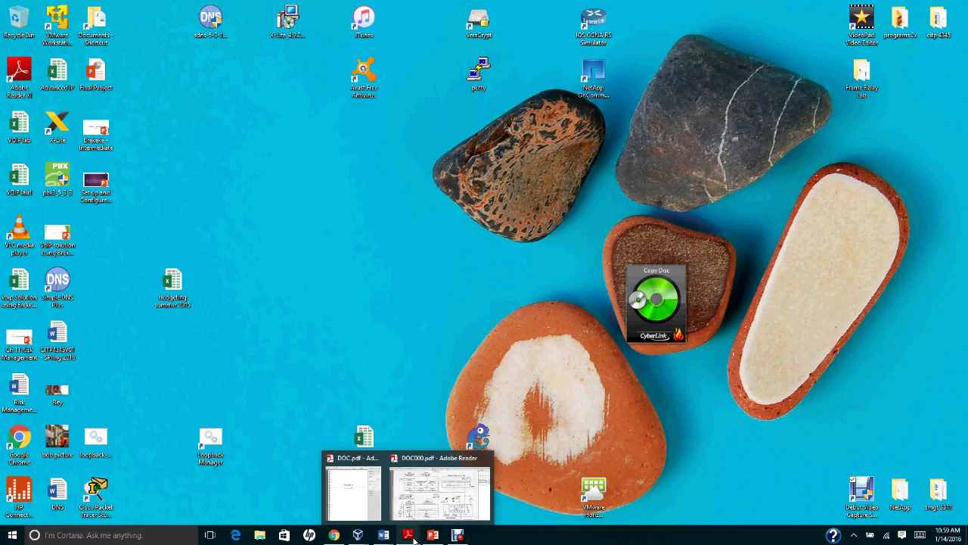
left_click(333, 535)
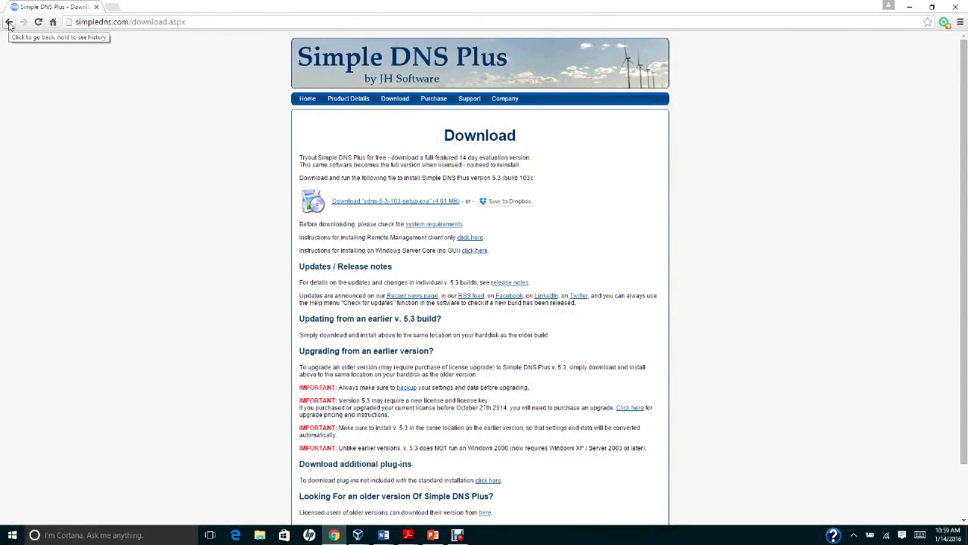
left_click(49, 139)
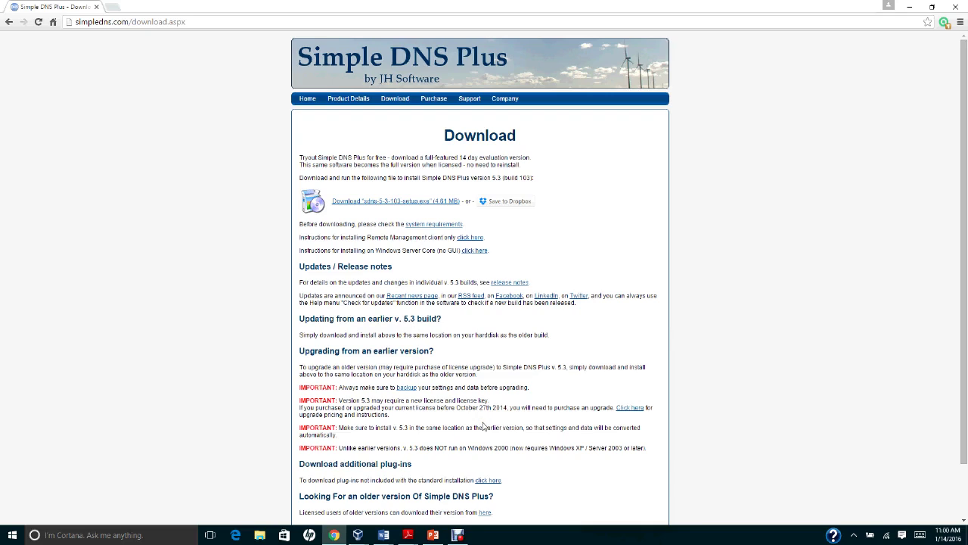
left_click(308, 99)
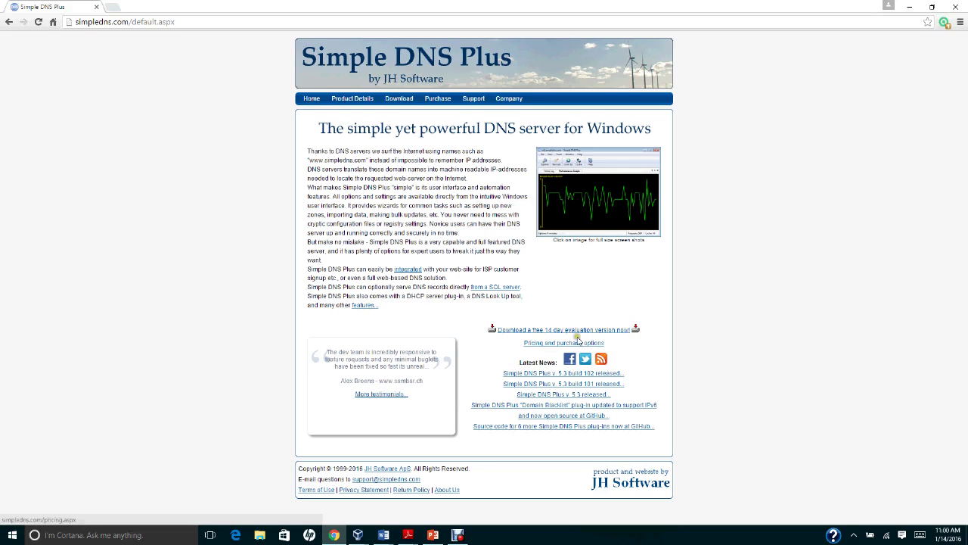
left_click(907, 7)
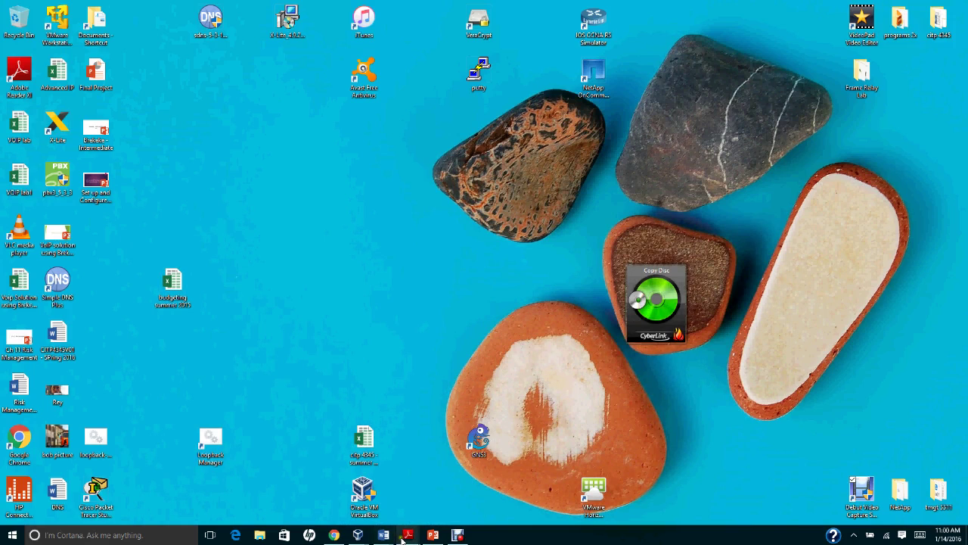
- Bring up the DOC.pdf lesson in Adobe Reader and examine the network diagram in DOC000.pdf, minimising the diagram after reading
mouse_move(405, 539)
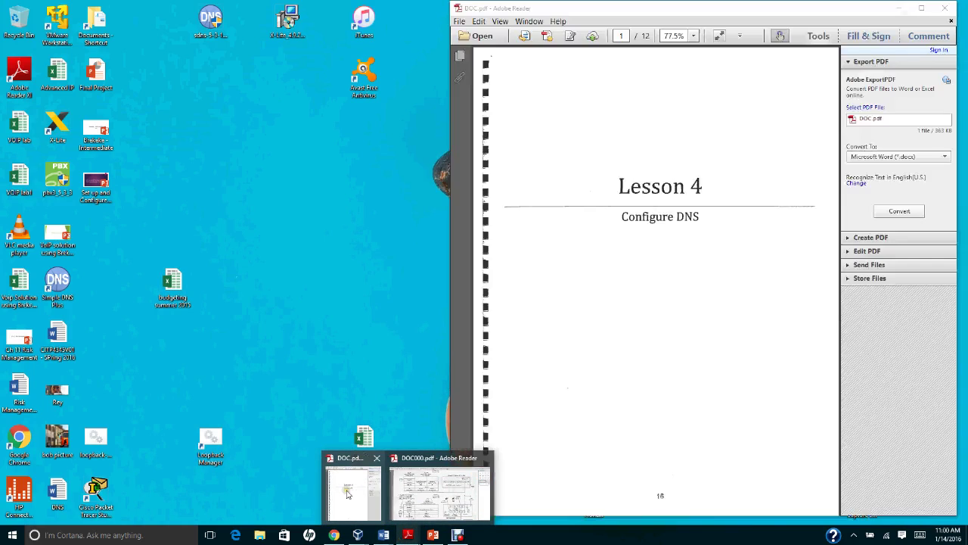
left_click(350, 491)
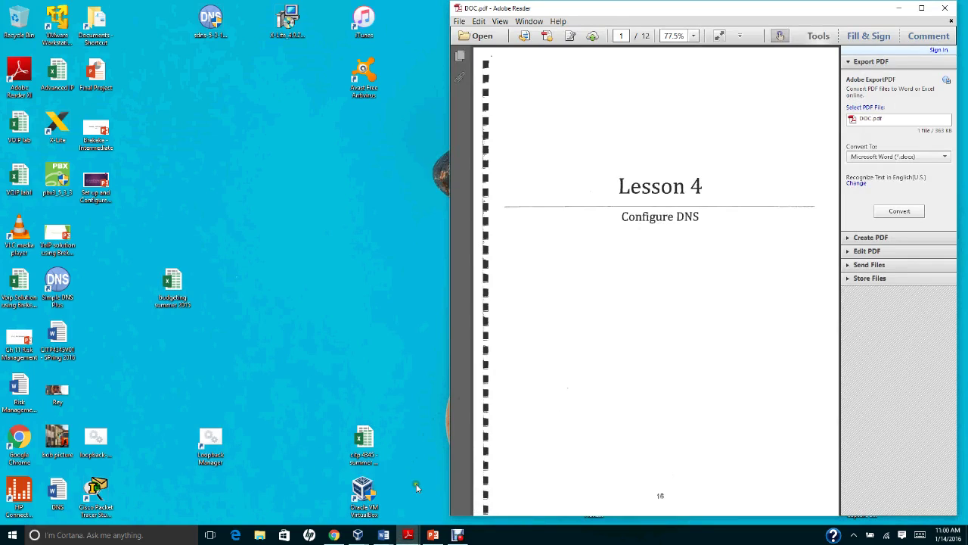
mouse_move(409, 536)
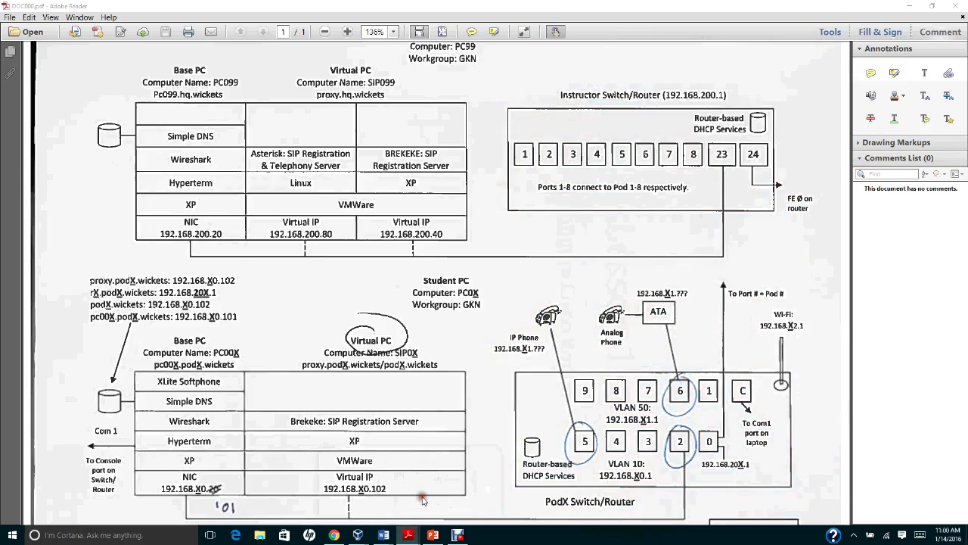
left_click(424, 501)
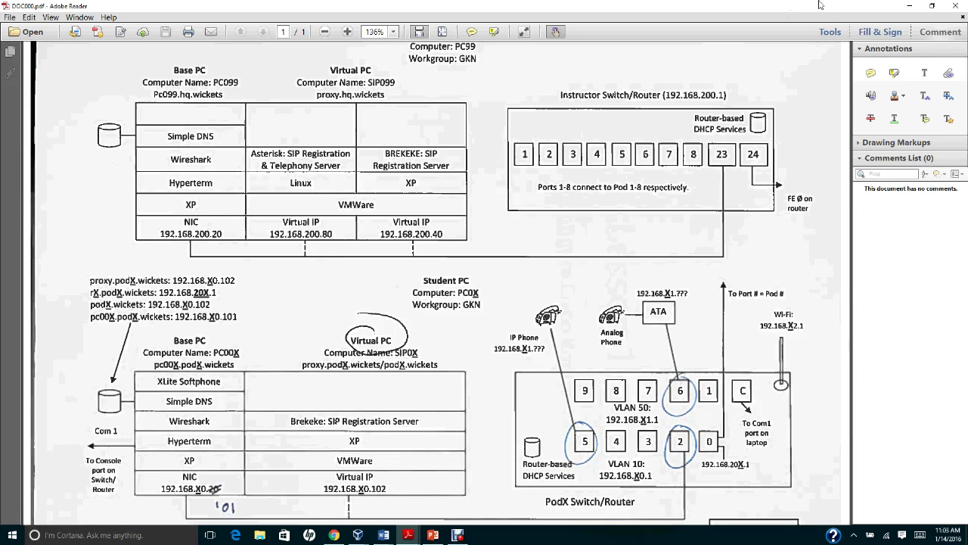
left_click(907, 8)
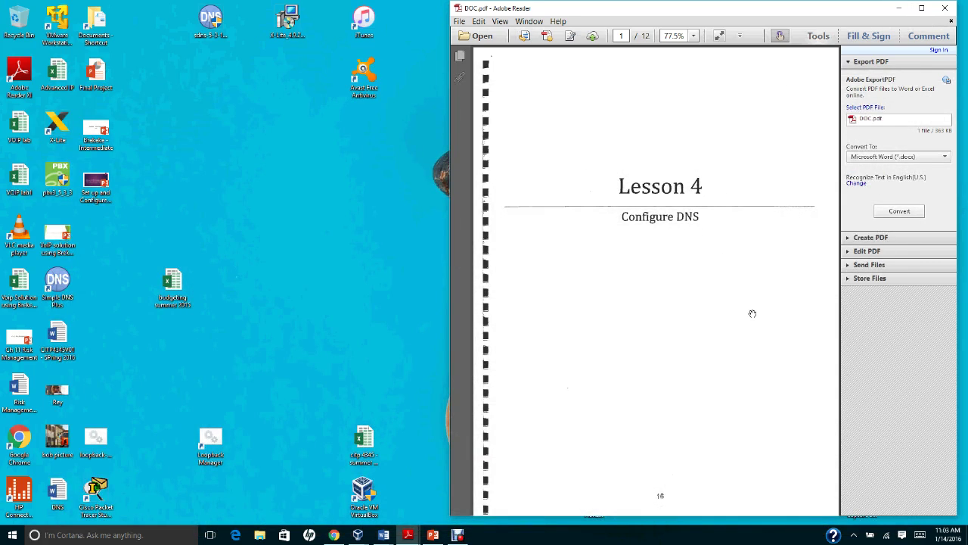
- Page through the Configure DNS lesson to steps 18 and 19 on the domain name and inbound requests
scroll(752, 313, "down", 10)
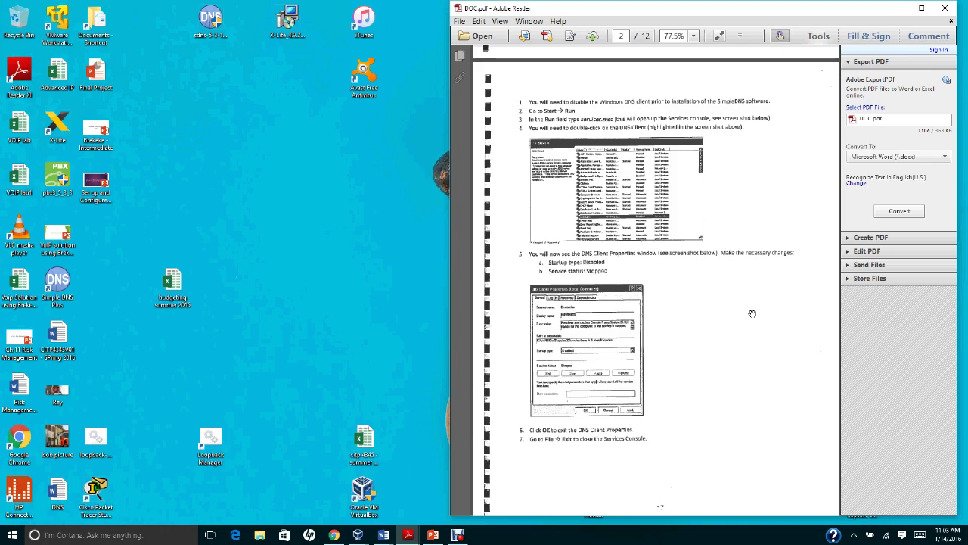
key("Right")
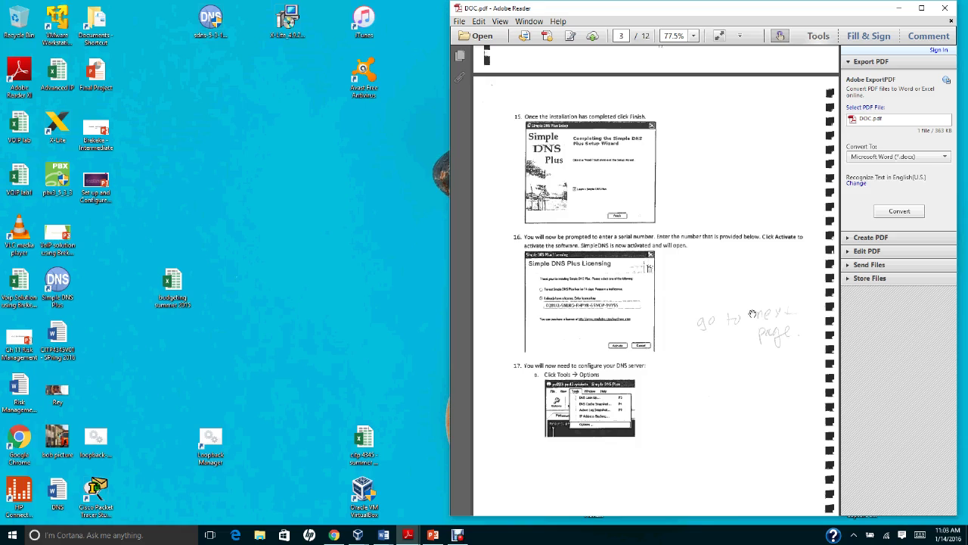
scroll(752, 313, "down", 10)
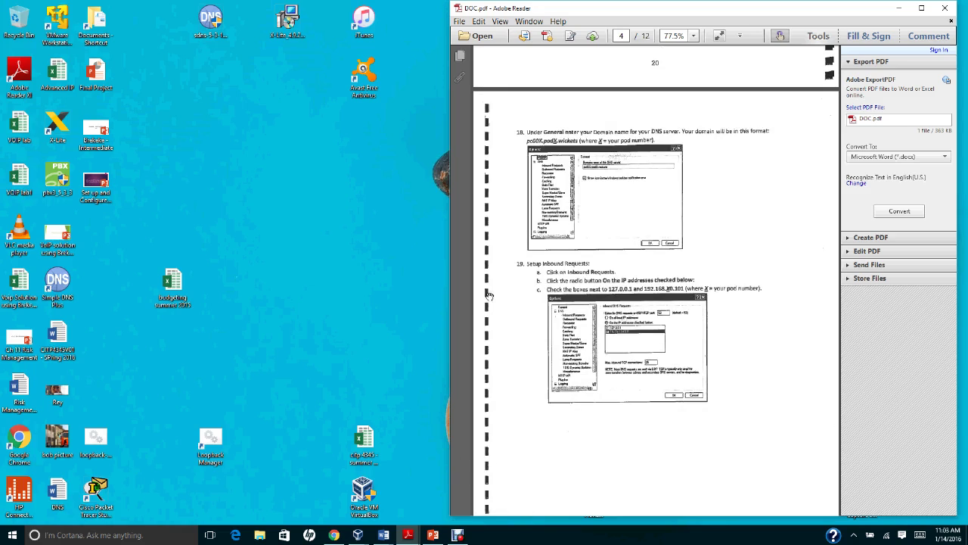
- Switch to the w7 professional virtual machine and show the General options of Simple DNS Plus
mouse_move(387, 535)
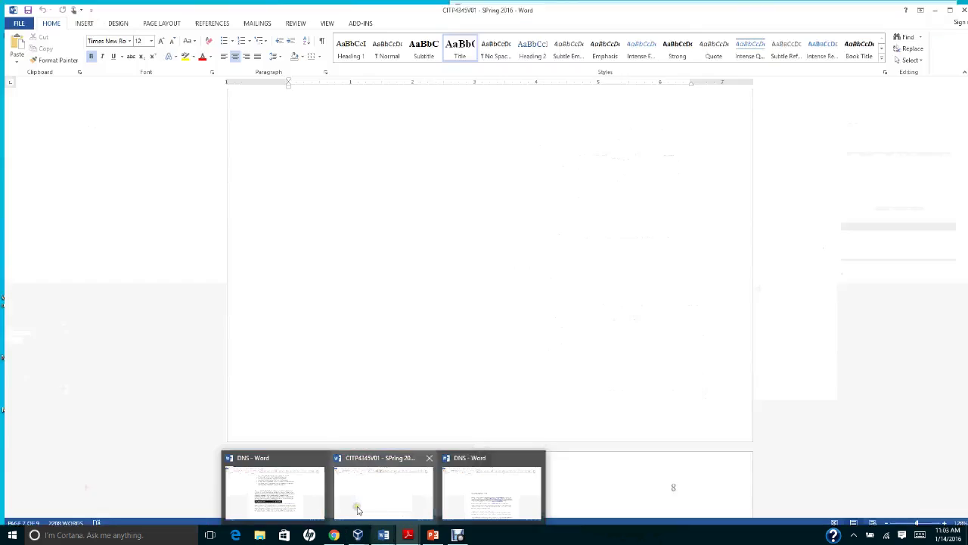
left_click(356, 503)
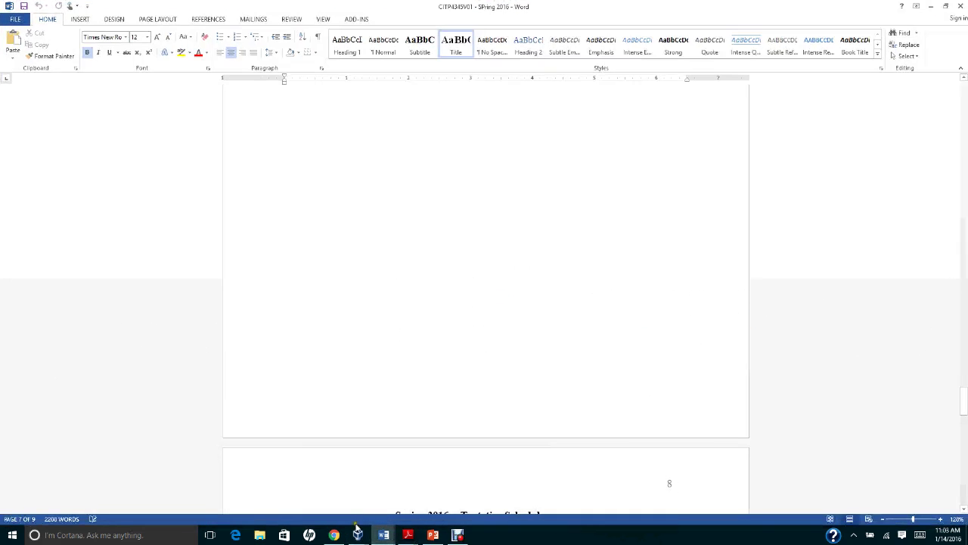
mouse_move(357, 532)
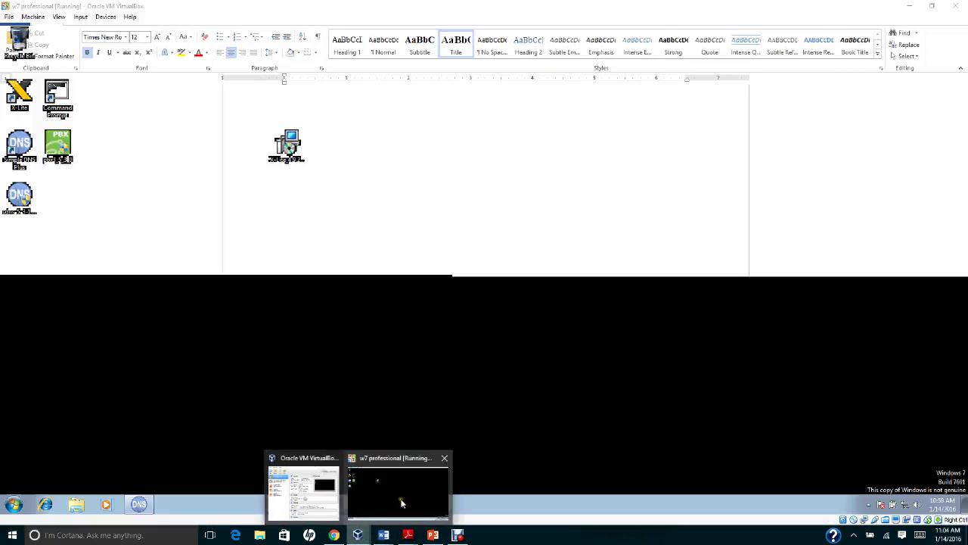
left_click(401, 503)
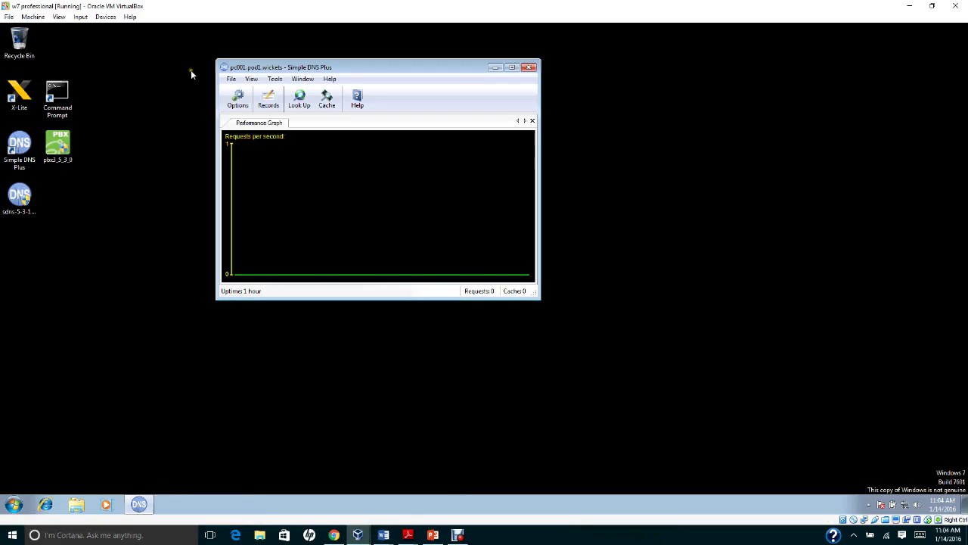
left_click(238, 102)
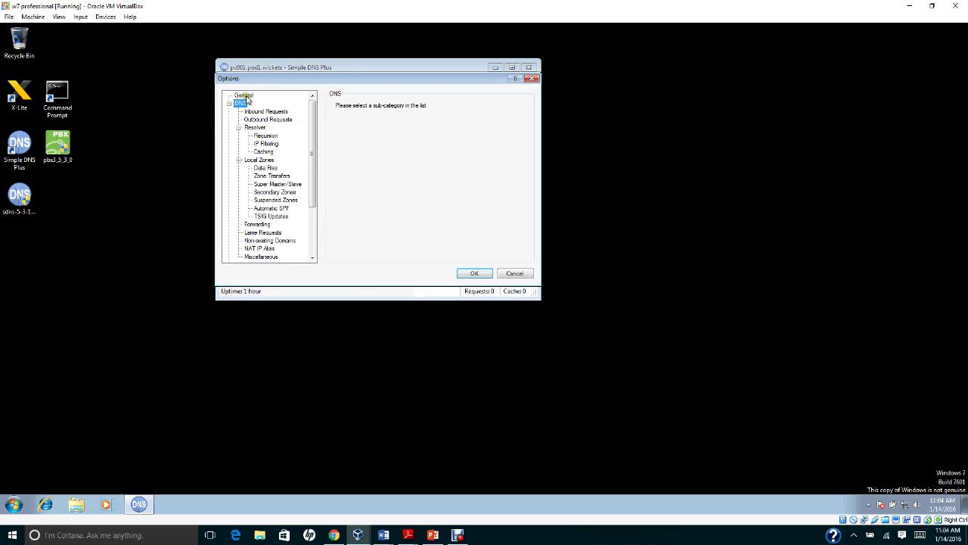
left_click(243, 95)
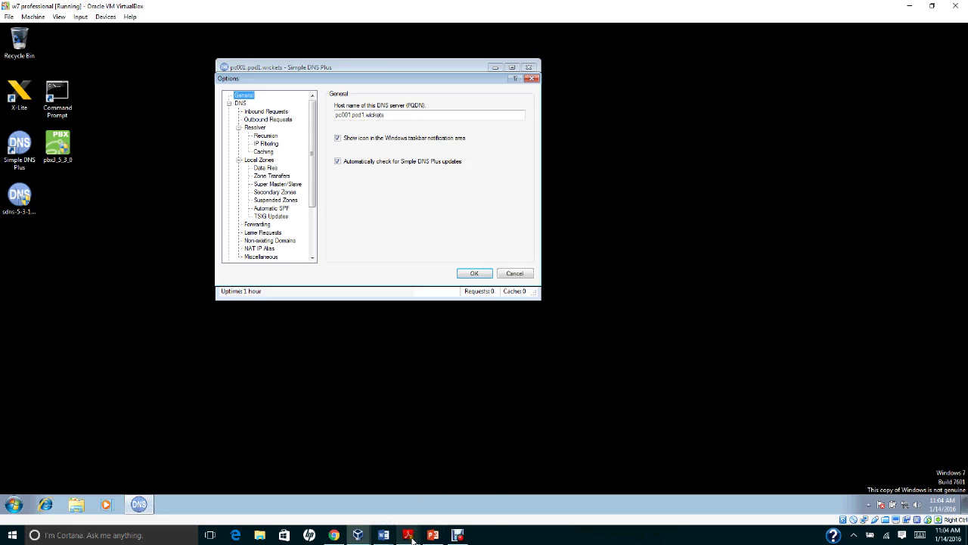
- Compare the General settings with the DOC.pdf lesson and show the Inbound Requests options in Simple DNS Plus
mouse_move(416, 536)
mouse_move(396, 513)
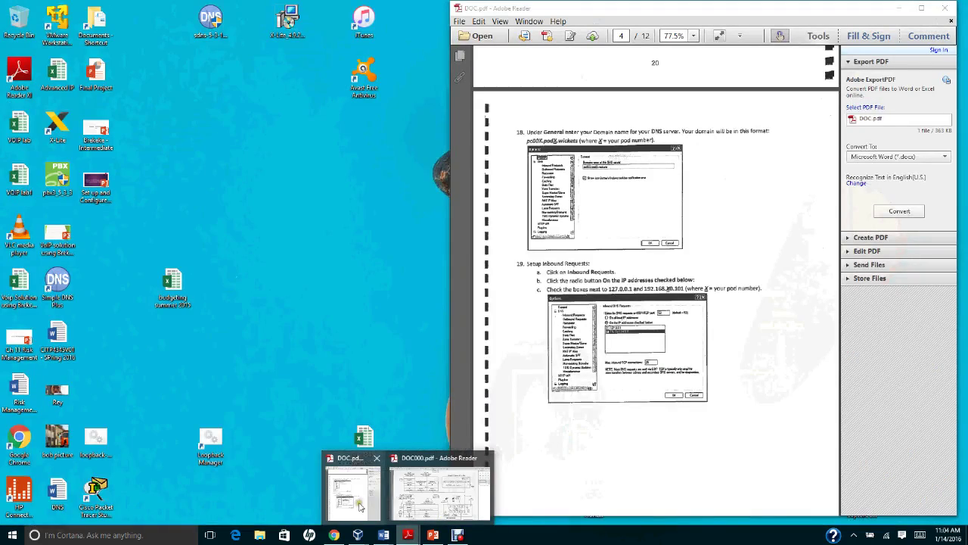
left_click(359, 502)
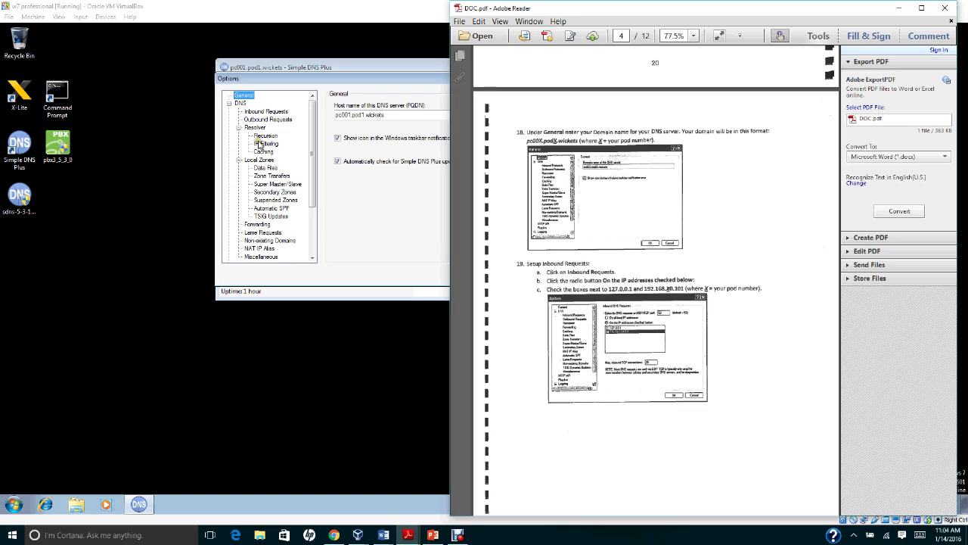
left_click(271, 112)
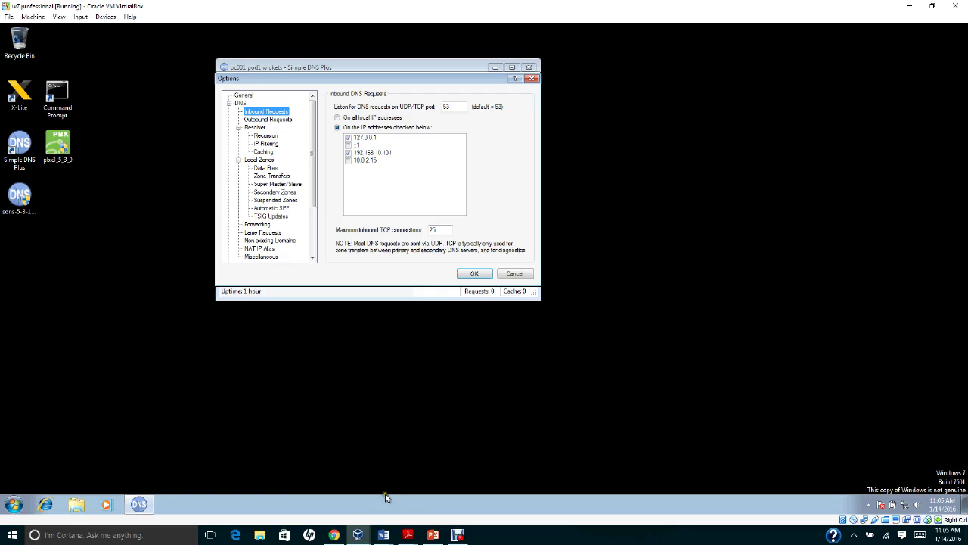
- Check the pod's IP addressing in the DOC000.pdf network diagram and return to the w7 professional virtual machine
mouse_move(410, 537)
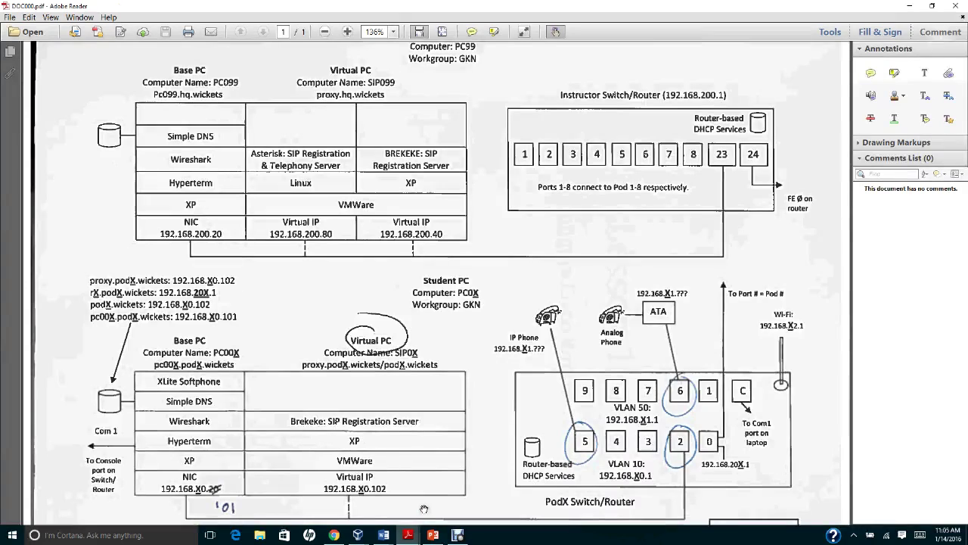
left_click(423, 505)
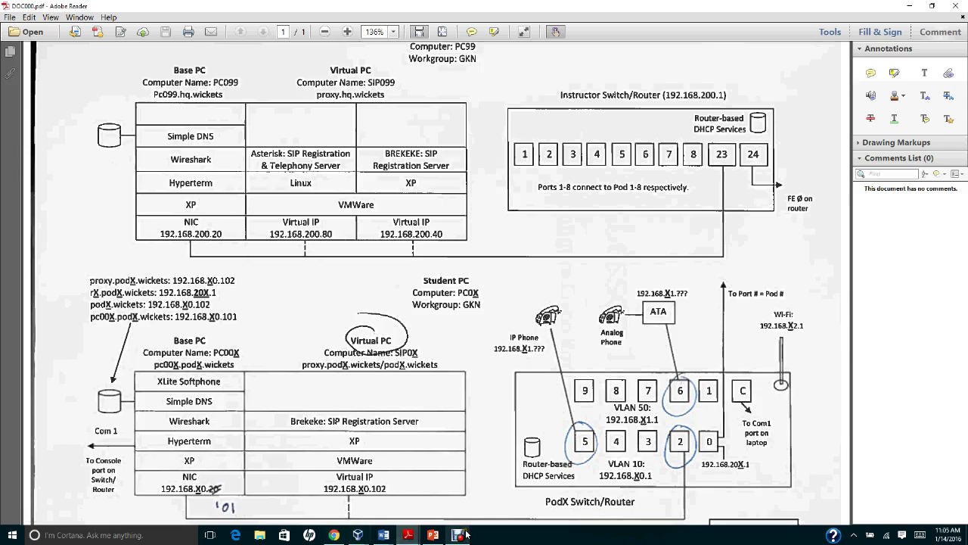
mouse_move(369, 536)
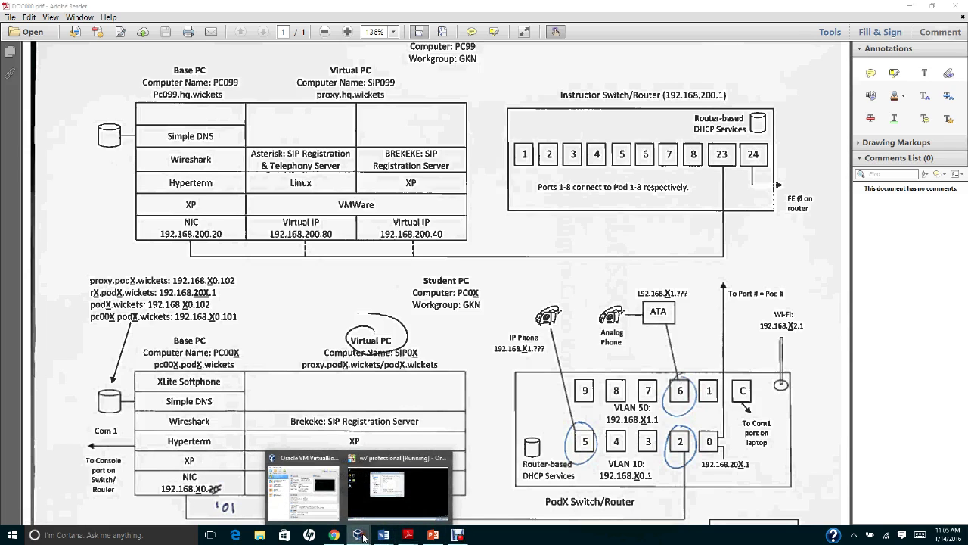
left_click(402, 485)
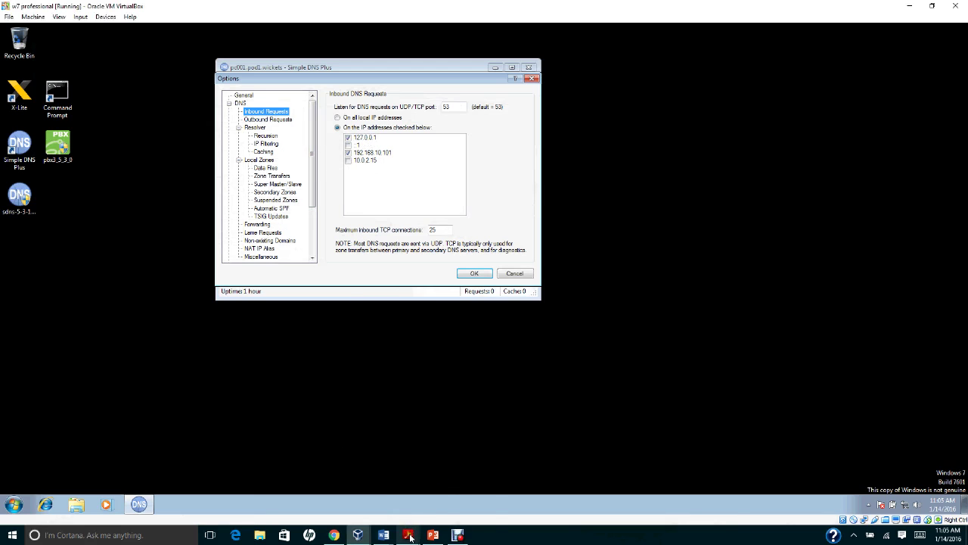
- Bring the DOC.pdf lesson back up and read step 20 on setting up forwarding
mouse_move(401, 531)
left_click(341, 498)
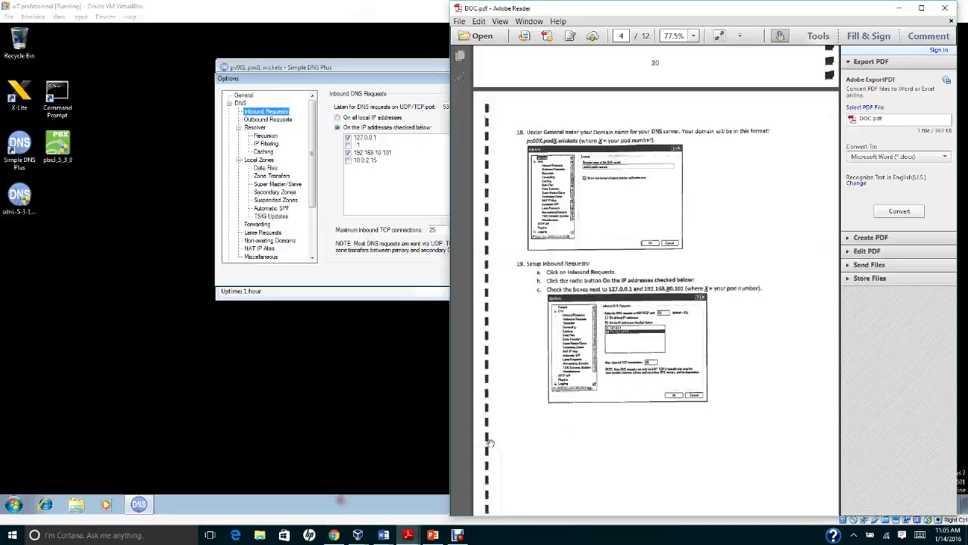
scroll(813, 423, "down", 5)
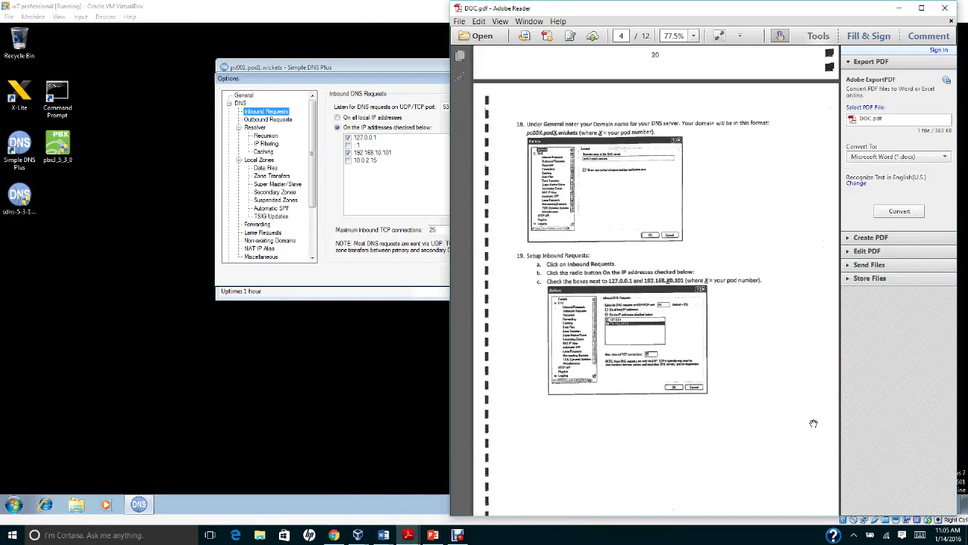
scroll(813, 423, "down", 6)
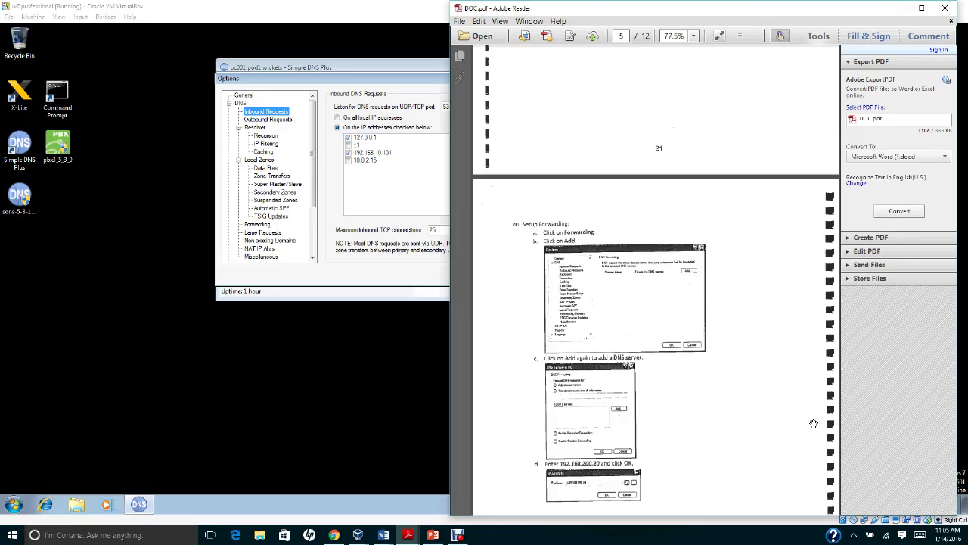
scroll(813, 423, "down", 2)
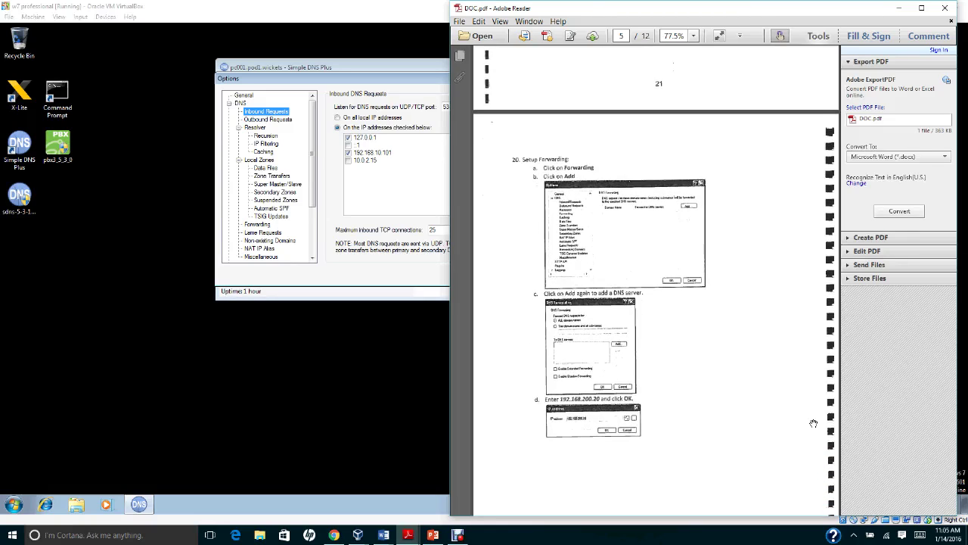
scroll(813, 423, "down", 1)
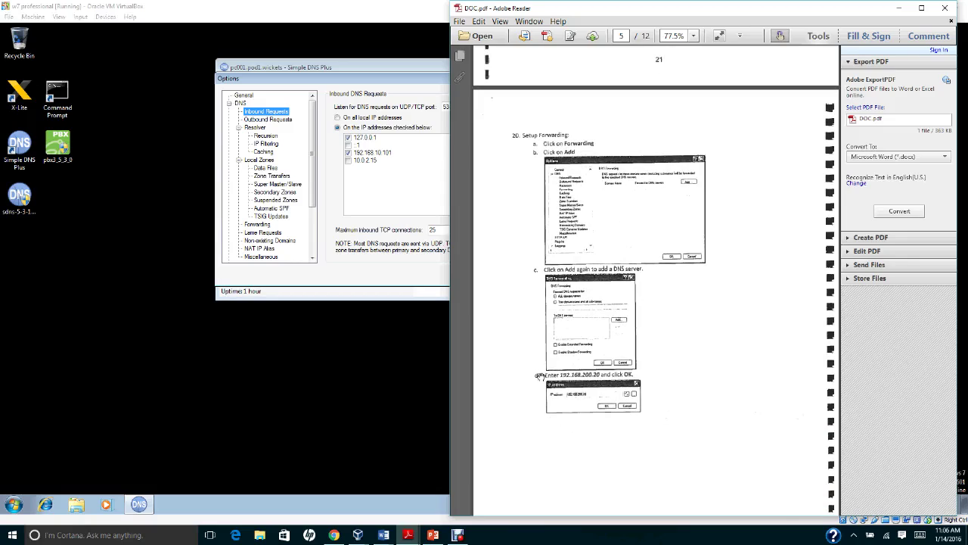
- Show the Forwarding options in Simple DNS Plus and open the forwarding rule for all domain names
left_click(263, 226)
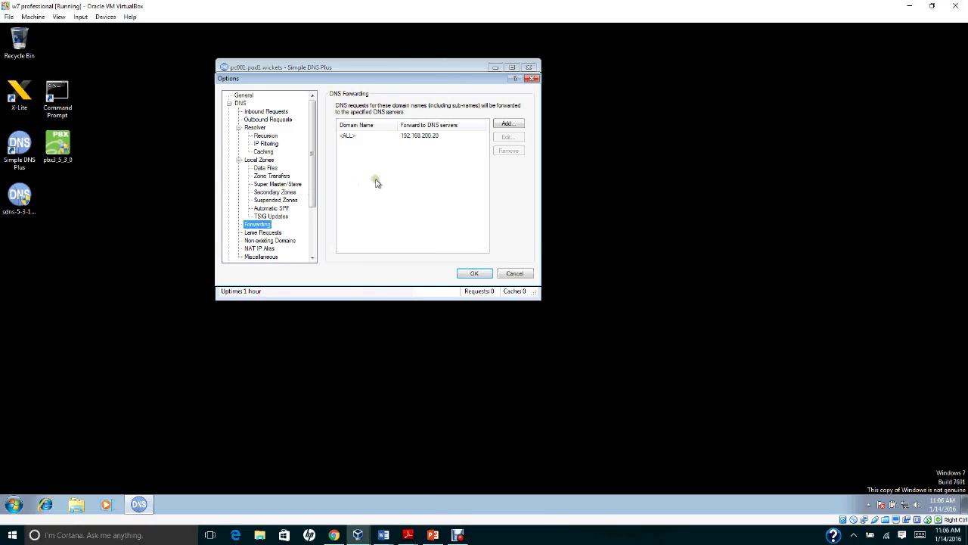
left_click(422, 138)
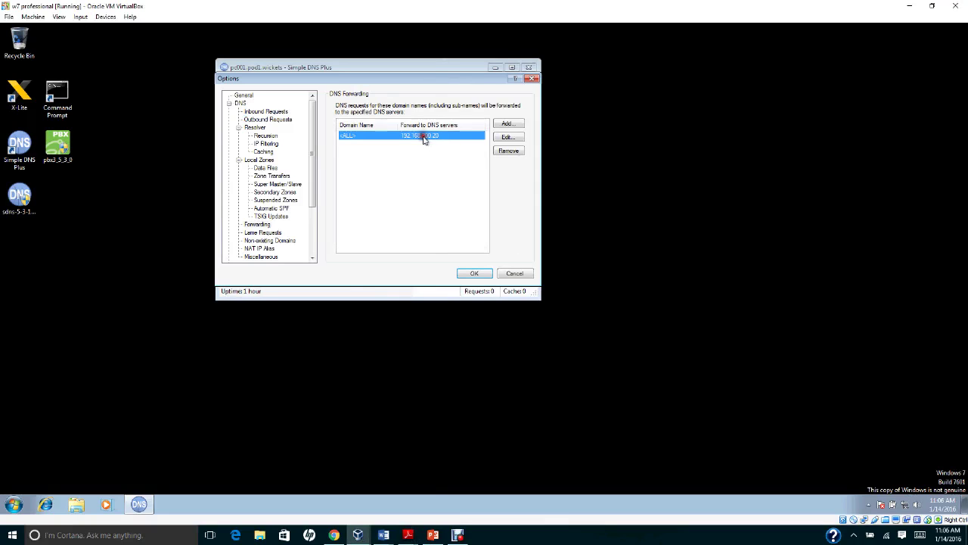
left_click(505, 138)
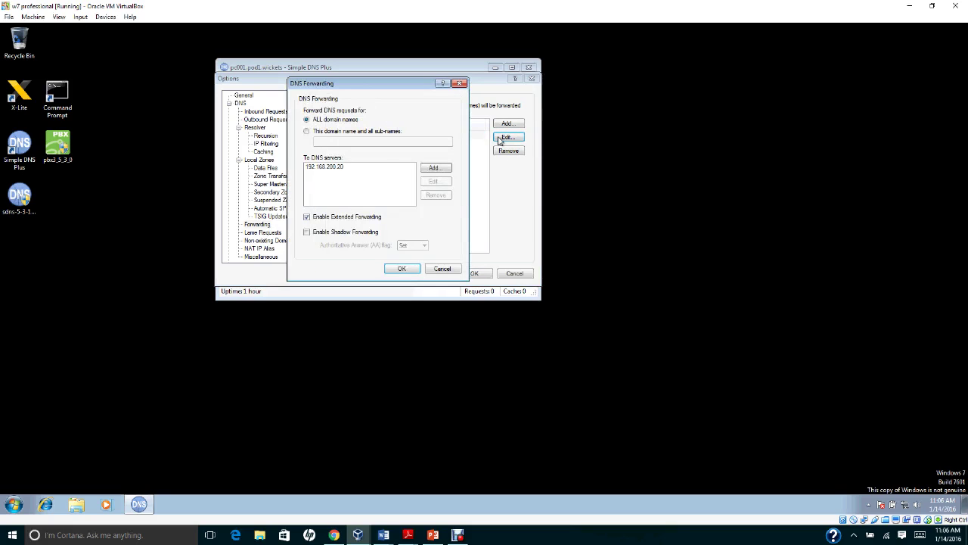
- Show the IP address entry for adding a forwarding DNS server and for editing the listed one, cancelling each time
left_click(437, 168)
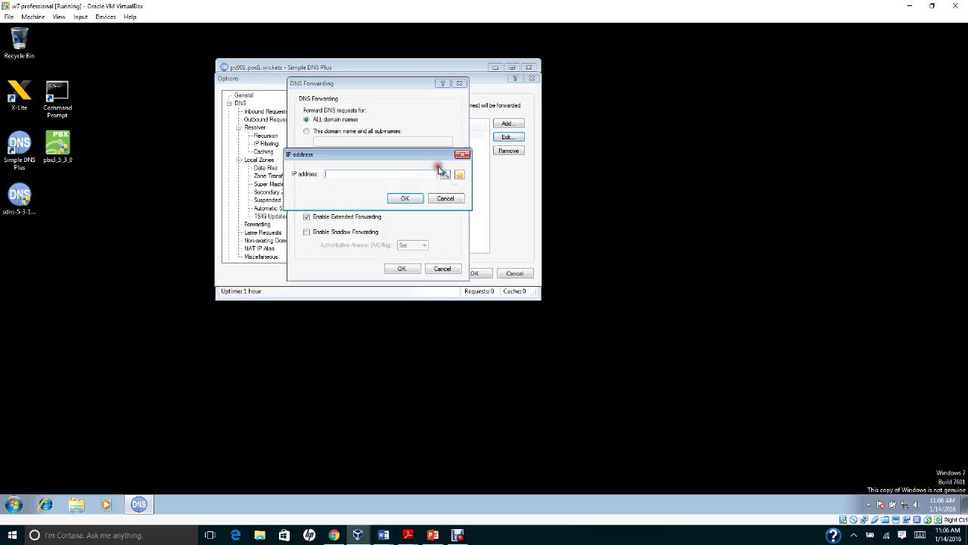
left_click(444, 199)
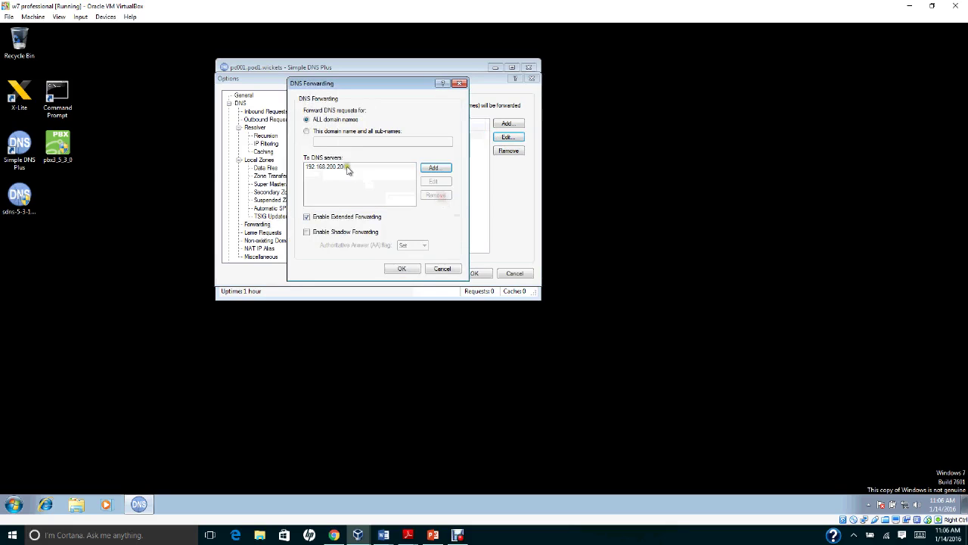
left_click(347, 168)
double_click(347, 168)
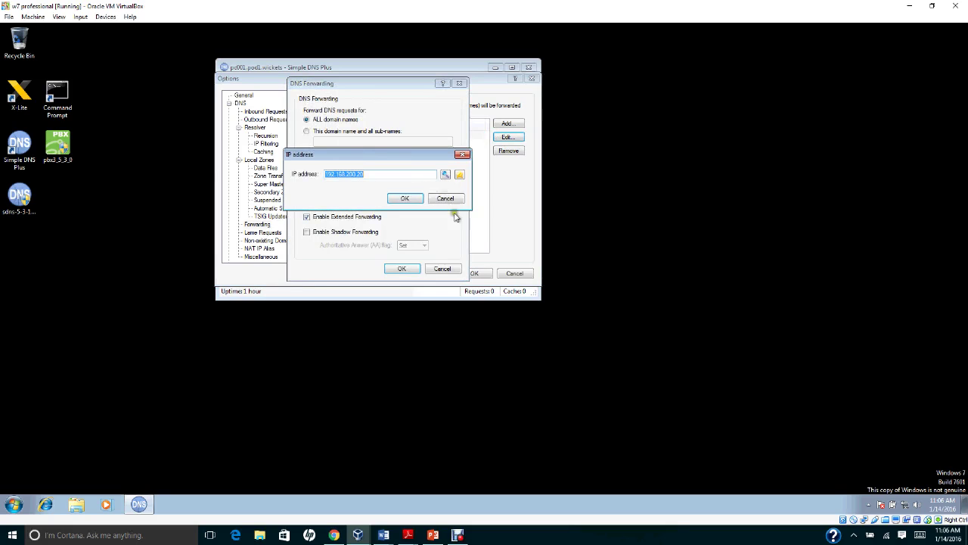
left_click(448, 198)
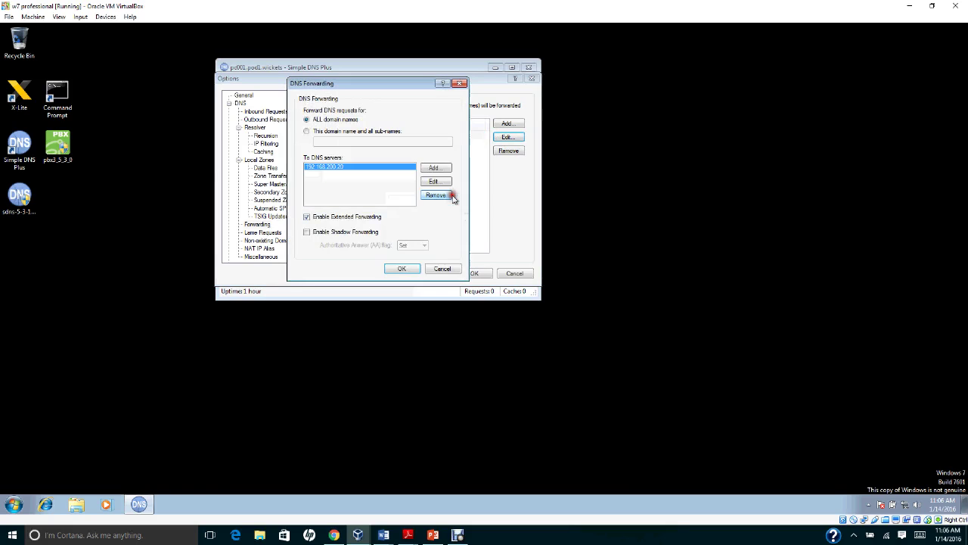
left_click(437, 182)
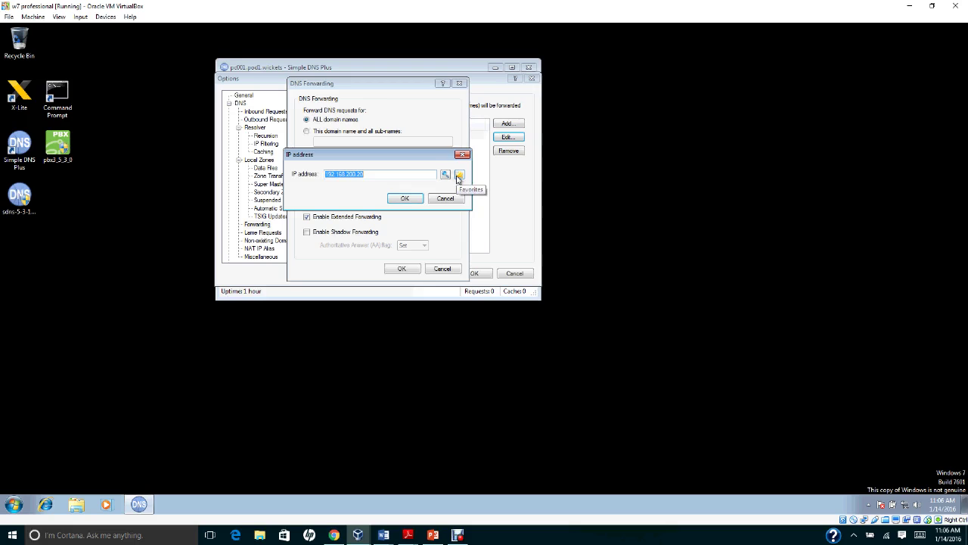
left_click(445, 199)
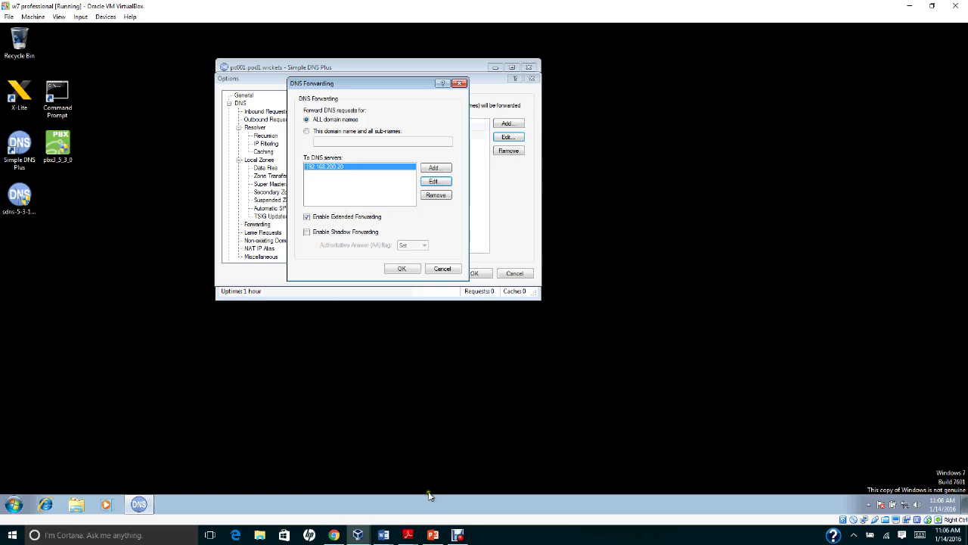
- Check the instructor base PC's IP address in the DOC000.pdf network diagram, return to the w7 professional virtual machine and cancel the forwarding rule edit
mouse_move(412, 534)
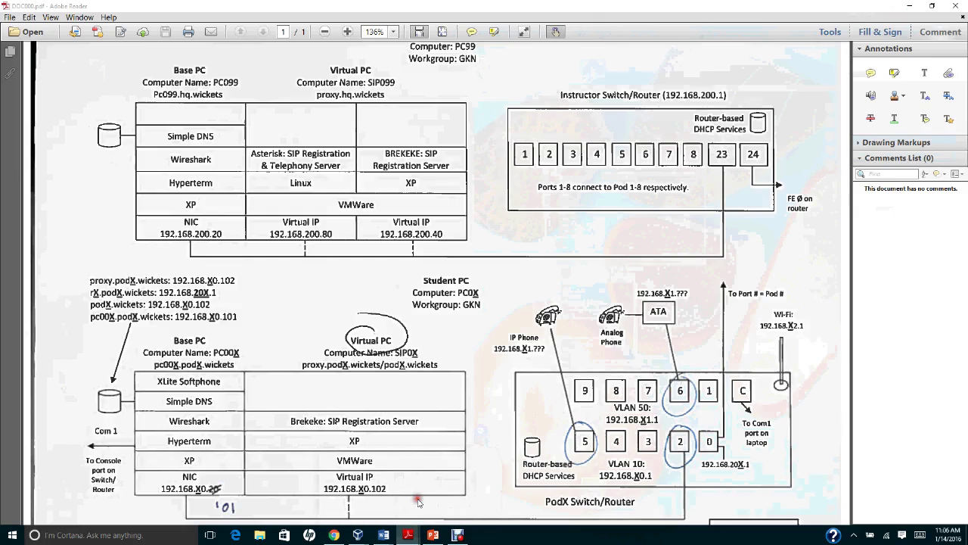
left_click(427, 498)
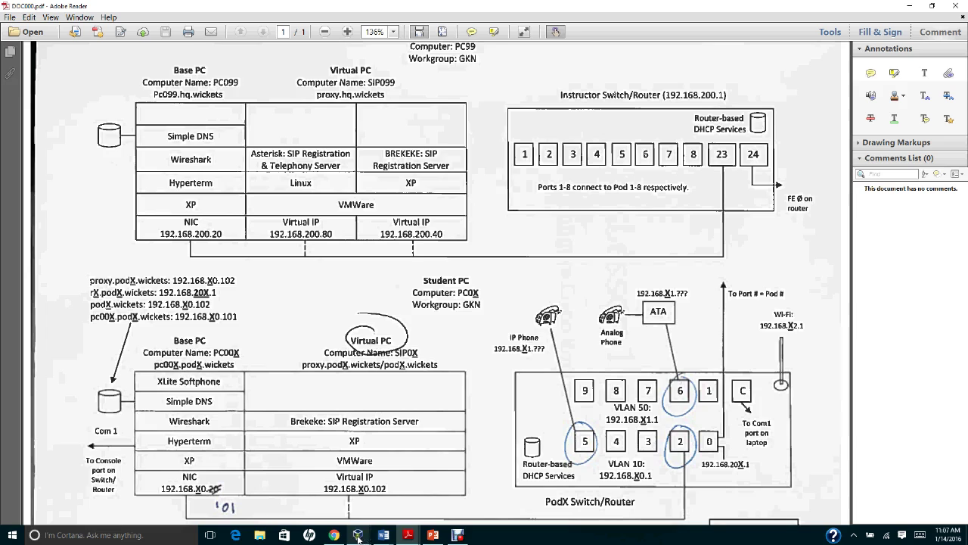
mouse_move(358, 534)
left_click(389, 484)
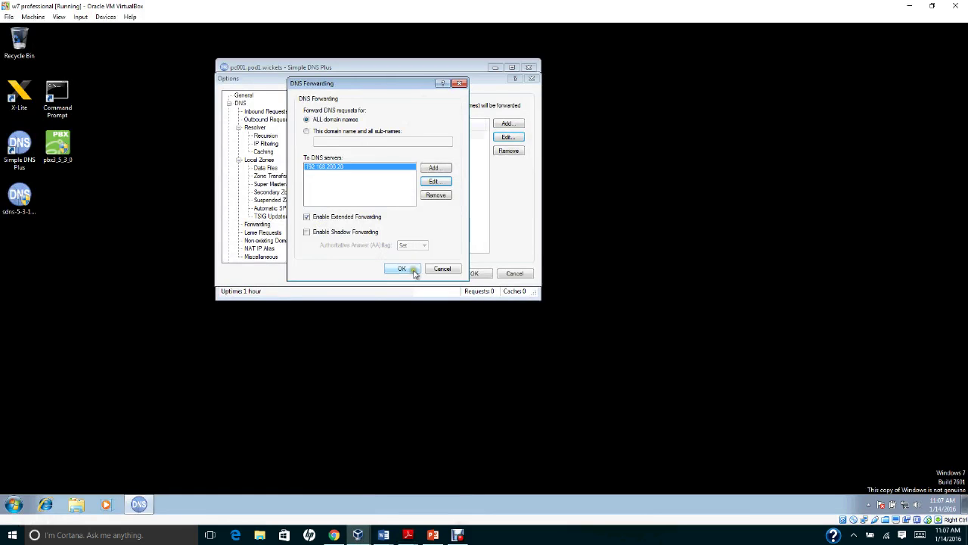
left_click(438, 270)
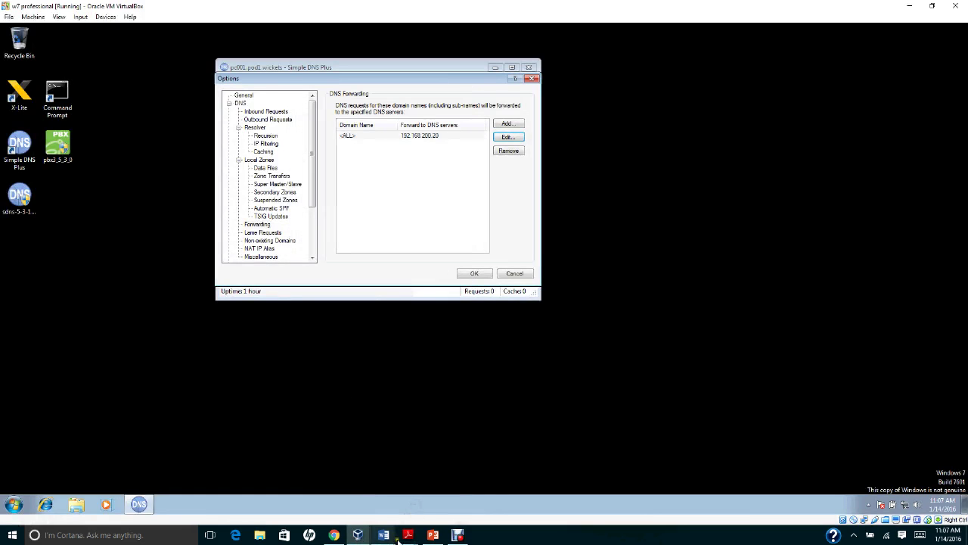
- Read steps 20e and 21 in the DOC.pdf lesson and show the Miscellaneous options in Simple DNS Plus
mouse_move(408, 537)
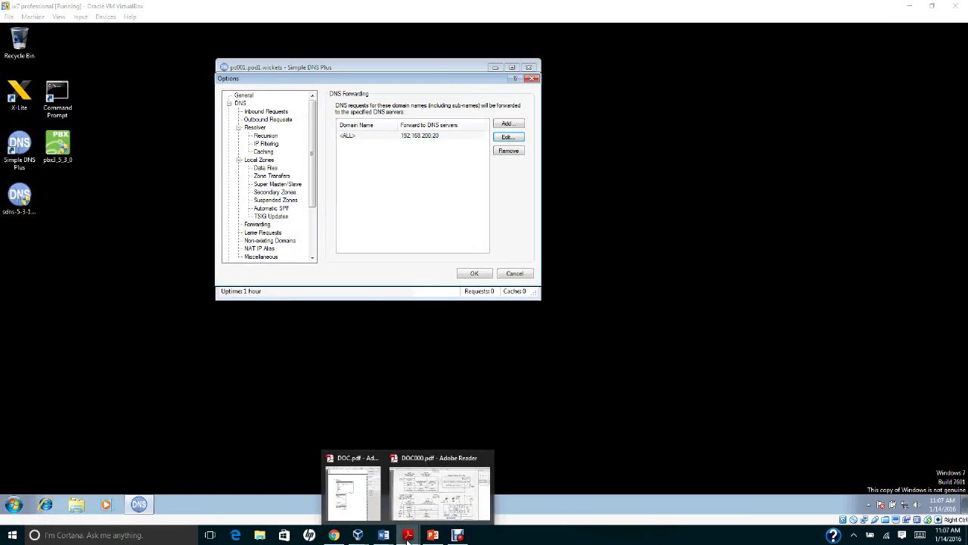
mouse_move(429, 500)
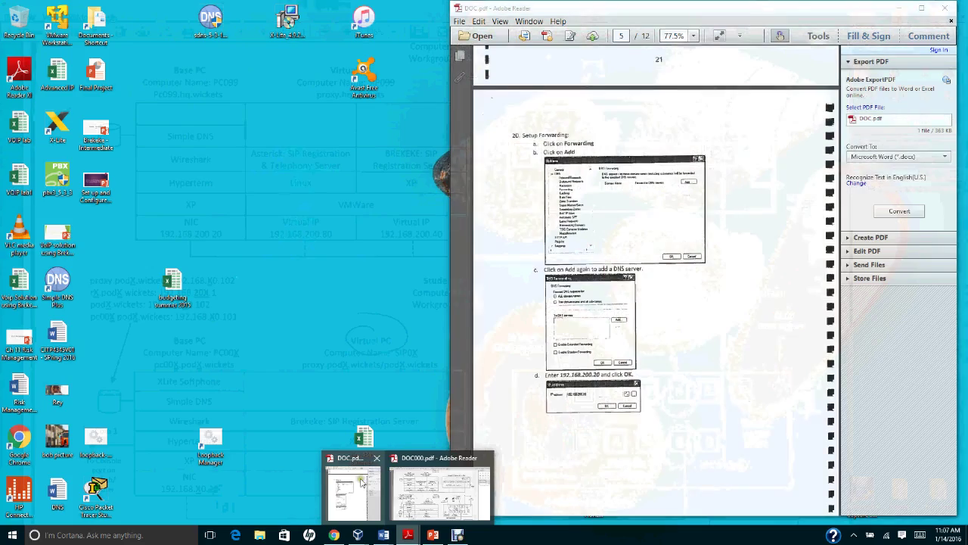
left_click(360, 482)
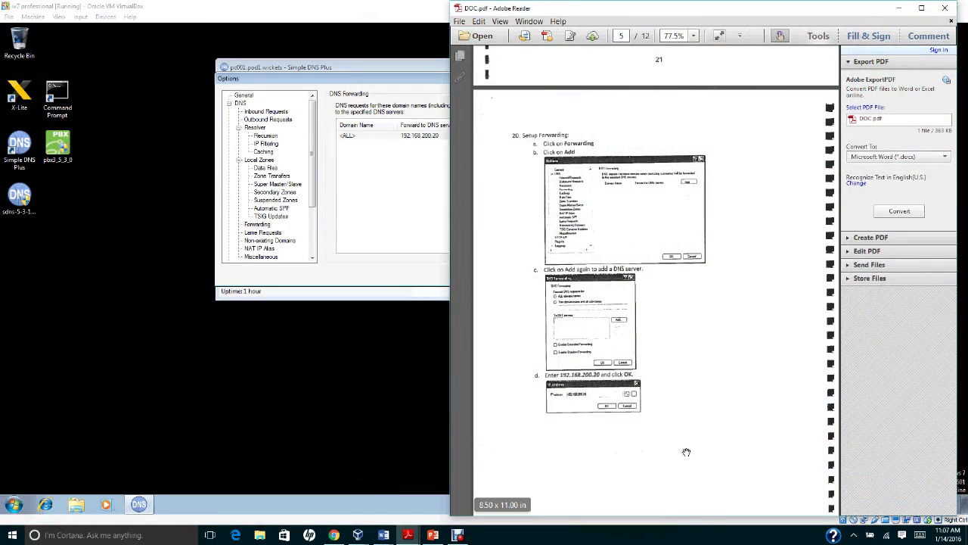
scroll(763, 469, "down", 5)
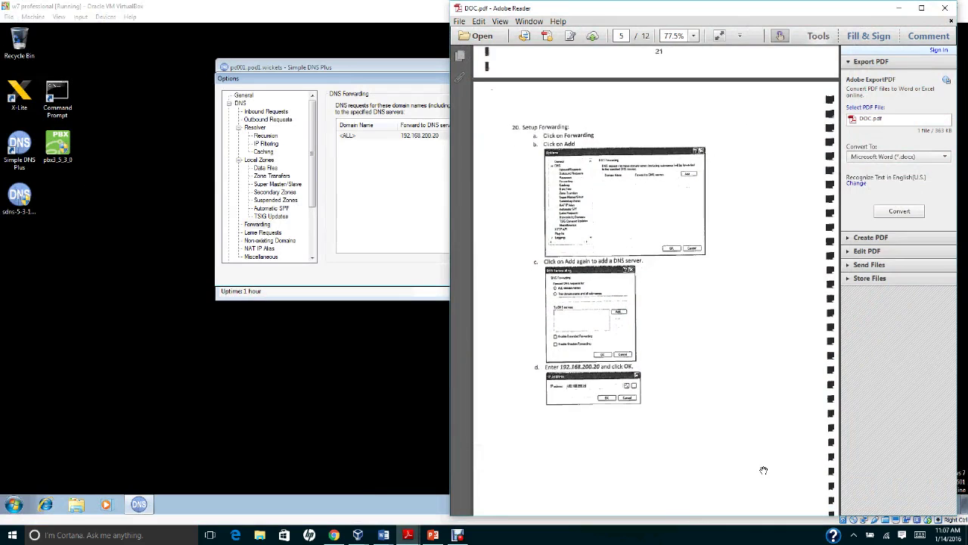
scroll(763, 470, "down", 5)
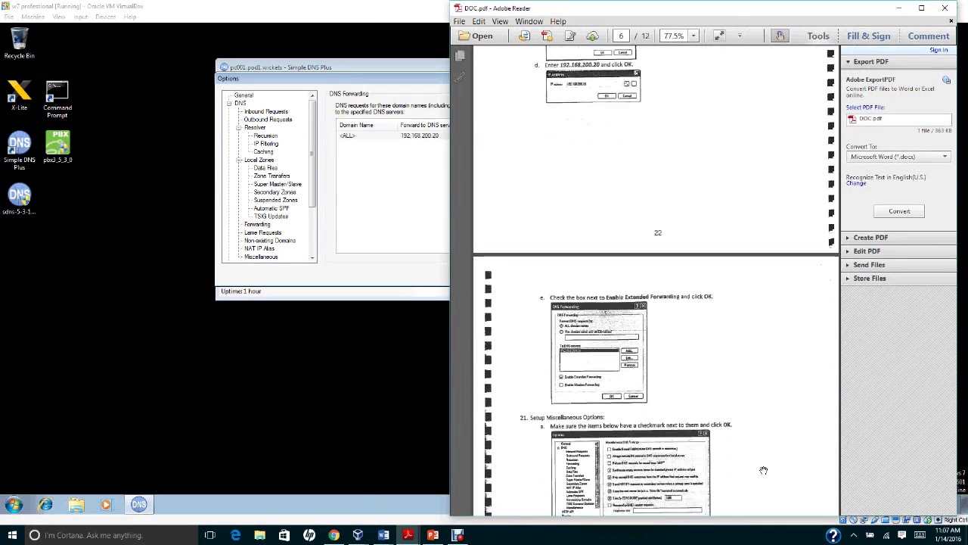
scroll(763, 470, "down", 5)
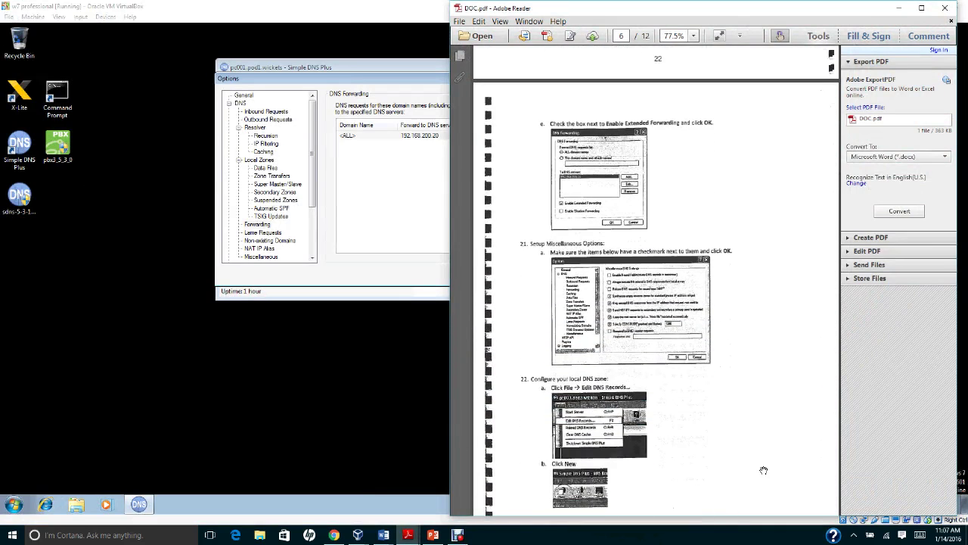
scroll(763, 469, "down", 4)
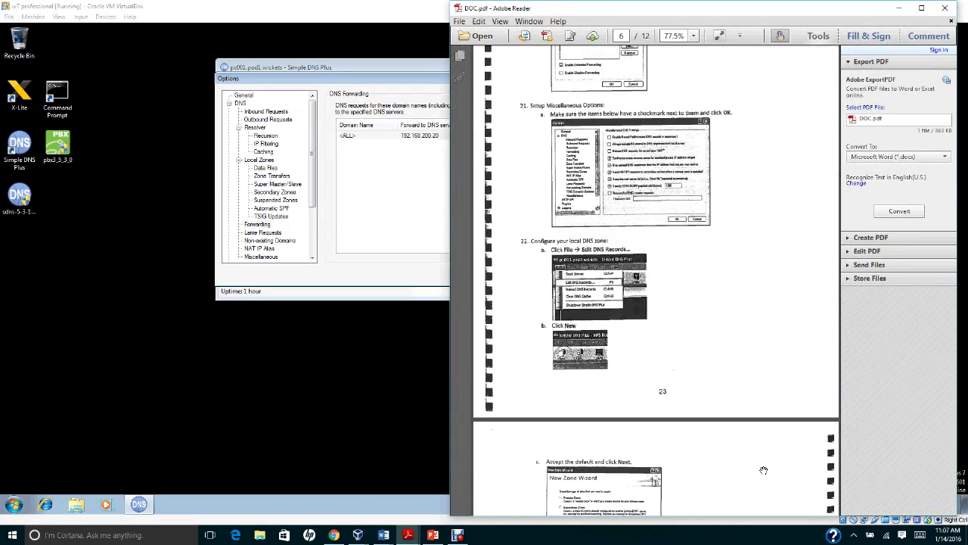
scroll(763, 470, "down", 1)
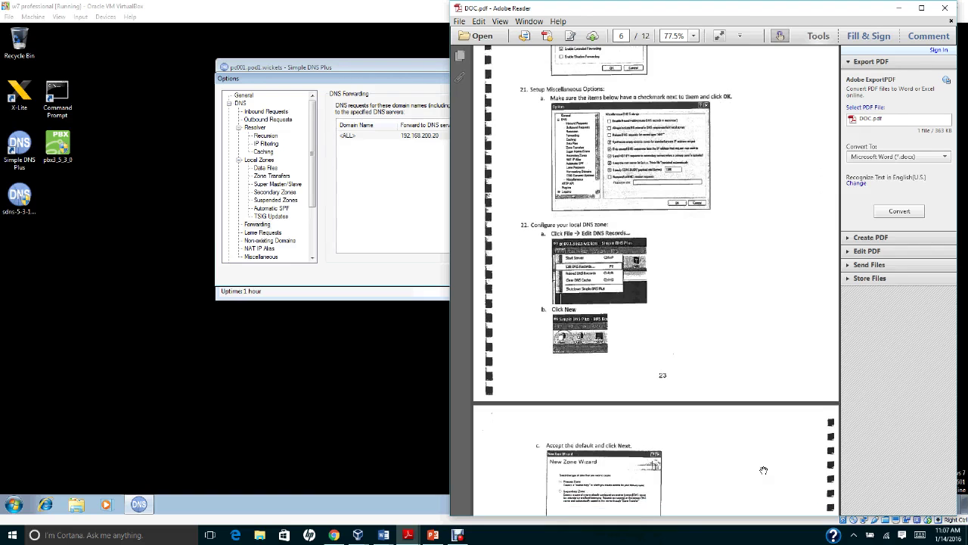
scroll(763, 470, "down", 1)
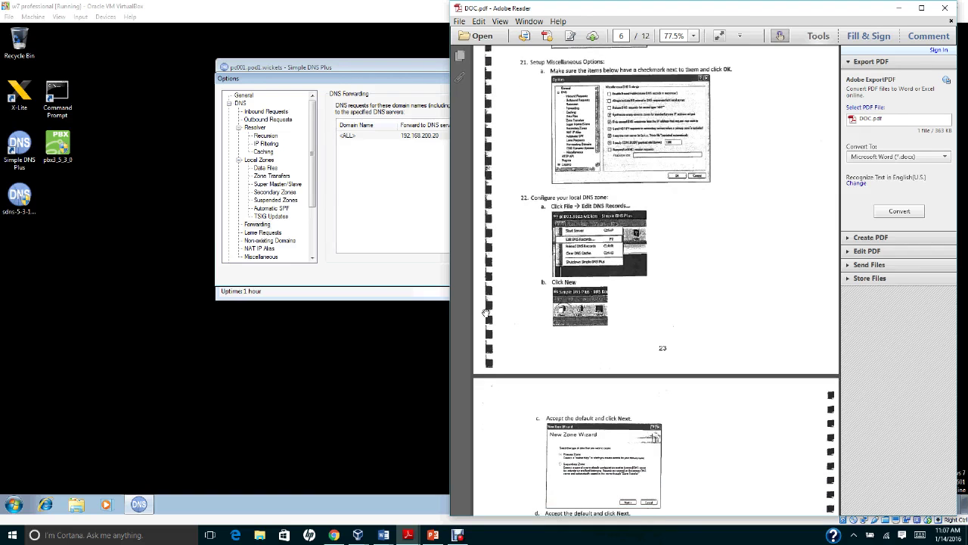
left_click(261, 257)
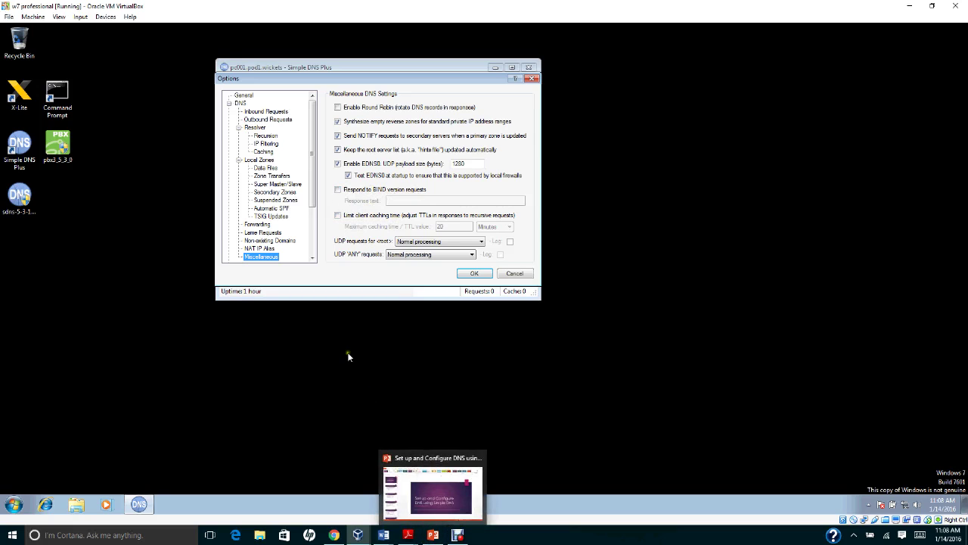
- Bring the DOC.pdf lesson back up and read step 22 on creating the local podX.wickets zone with the New Zone Wizard
mouse_move(408, 535)
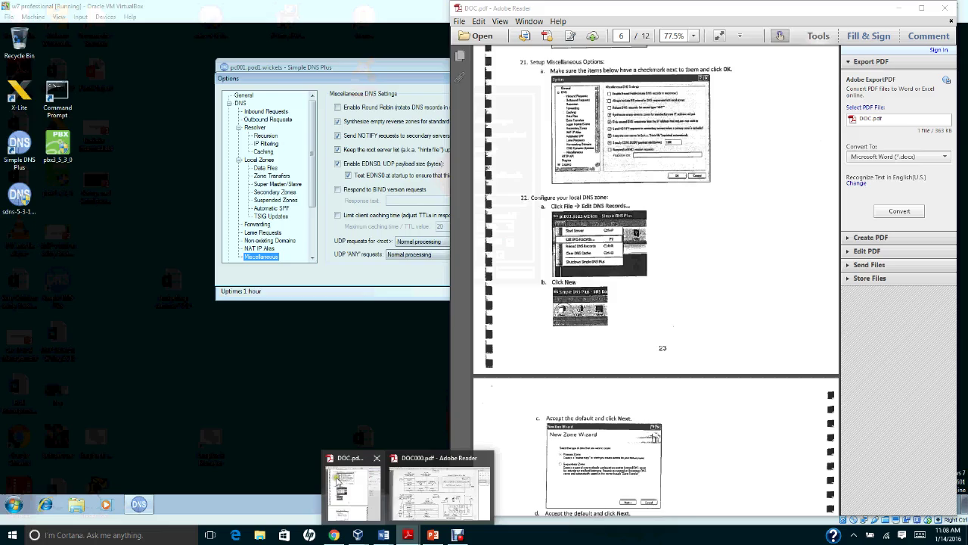
left_click(338, 483)
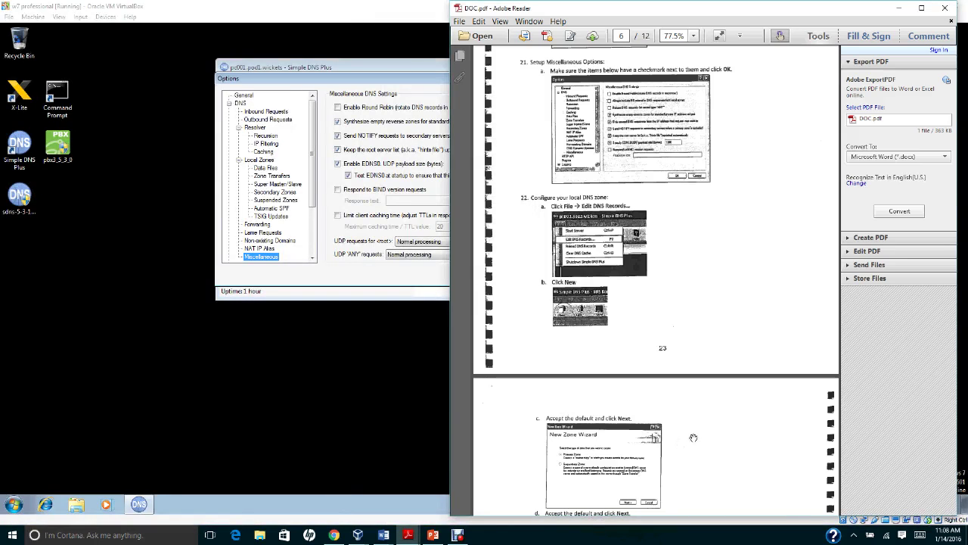
scroll(696, 444, "down", 1)
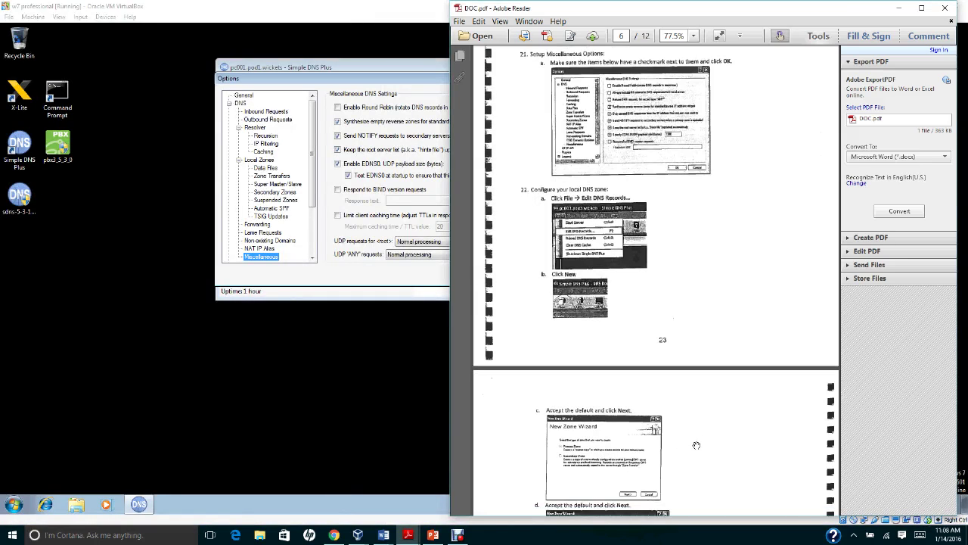
scroll(696, 445, "down", 10)
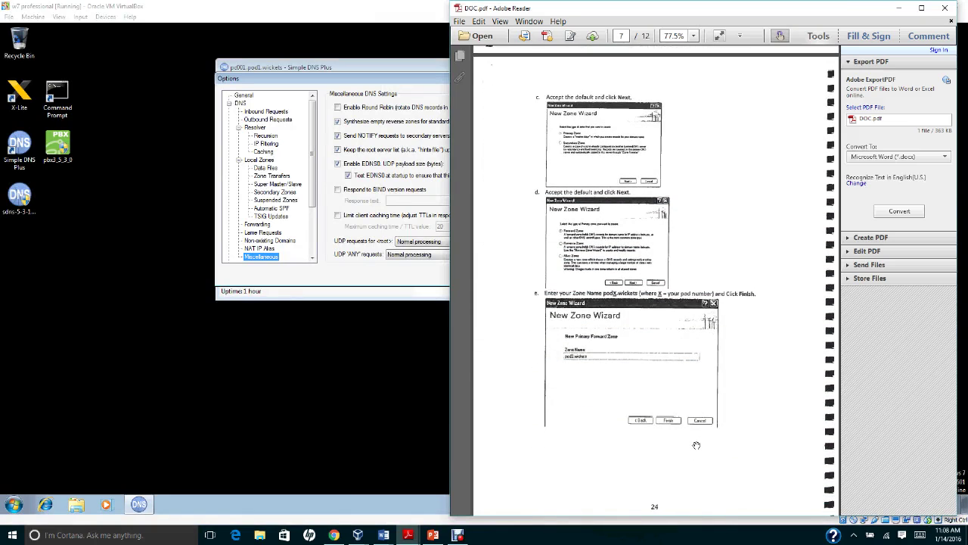
scroll(696, 444, "down", 1)
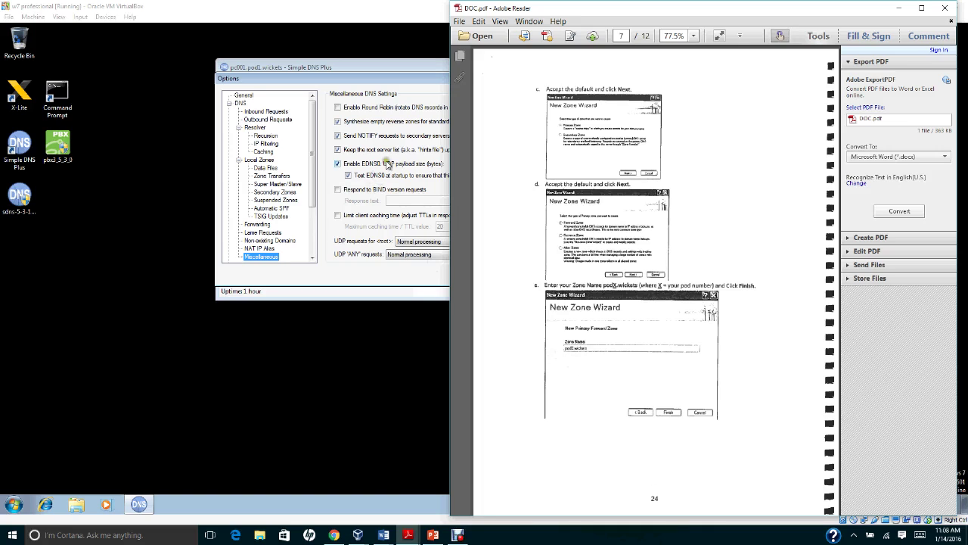
- Return to the w7 professional virtual machine, cancel the Simple DNS Plus options and open the DNS records
left_click(392, 86)
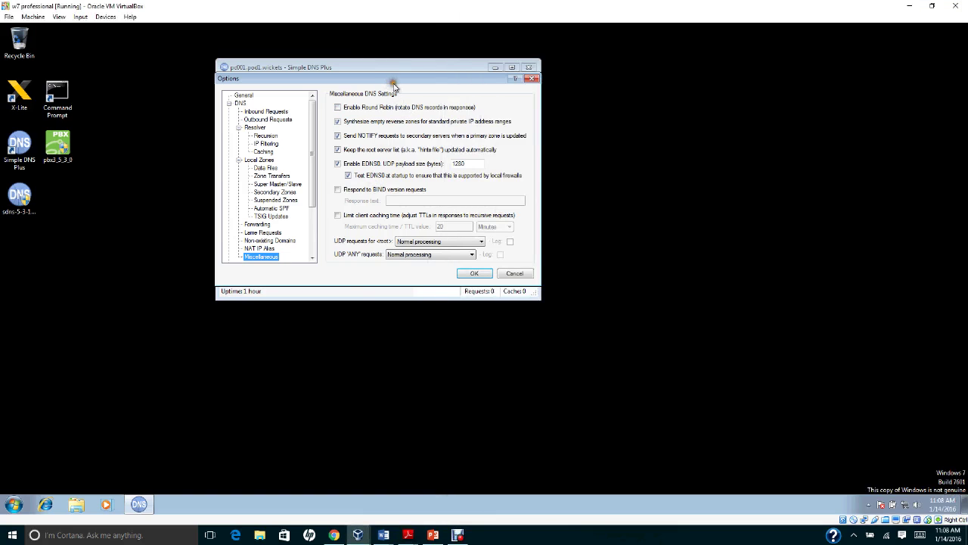
left_click(513, 274)
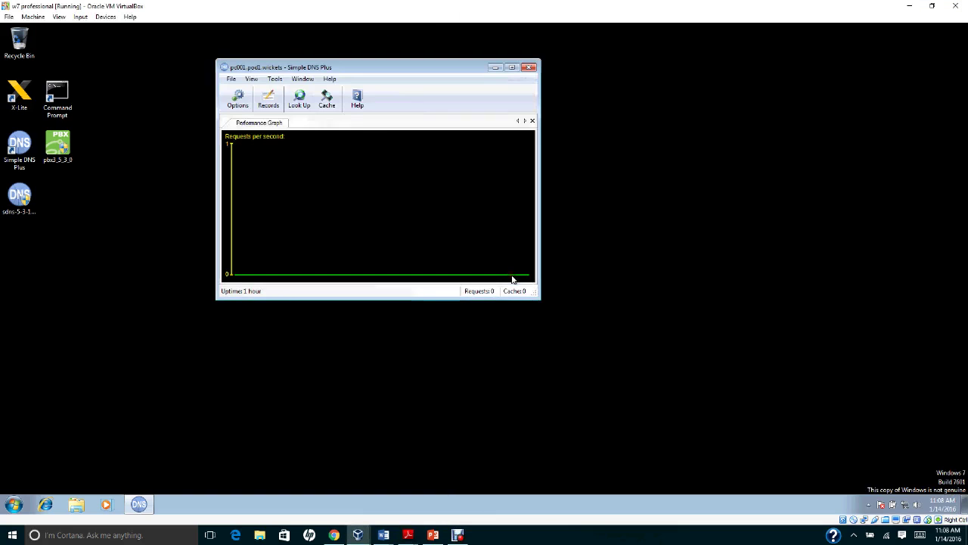
left_click(269, 102)
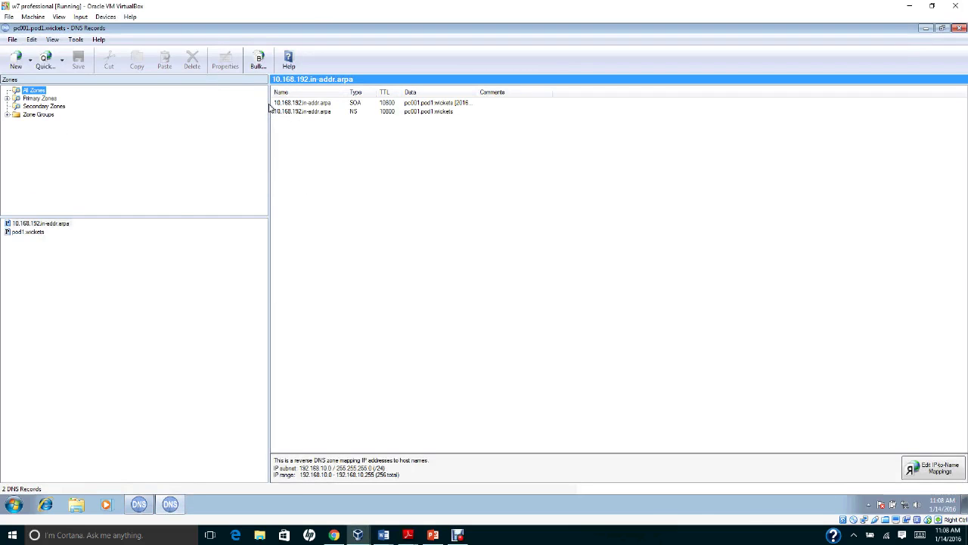
- Show the forward zones under the primary zones and open the SOA record properties of pod1.wickets
left_click(50, 99)
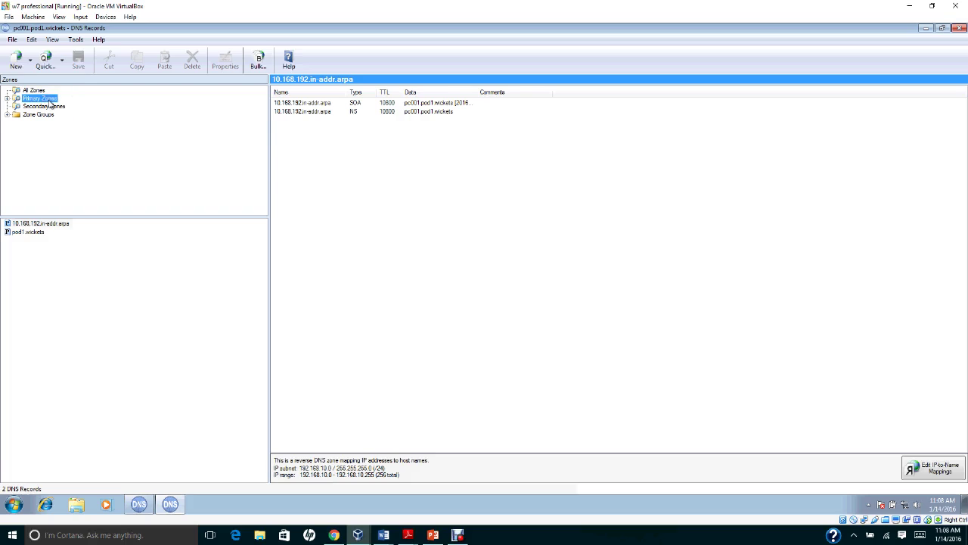
left_click(7, 98)
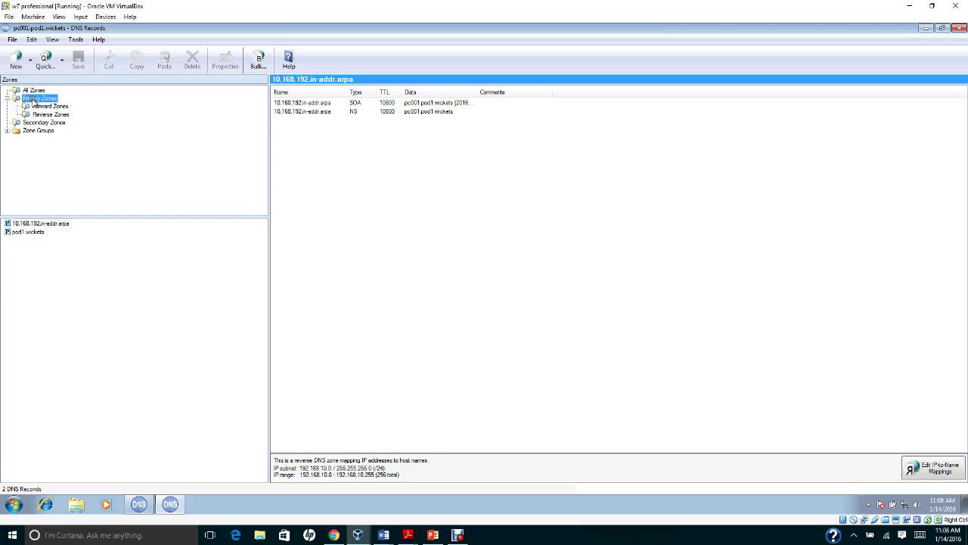
left_click(41, 106)
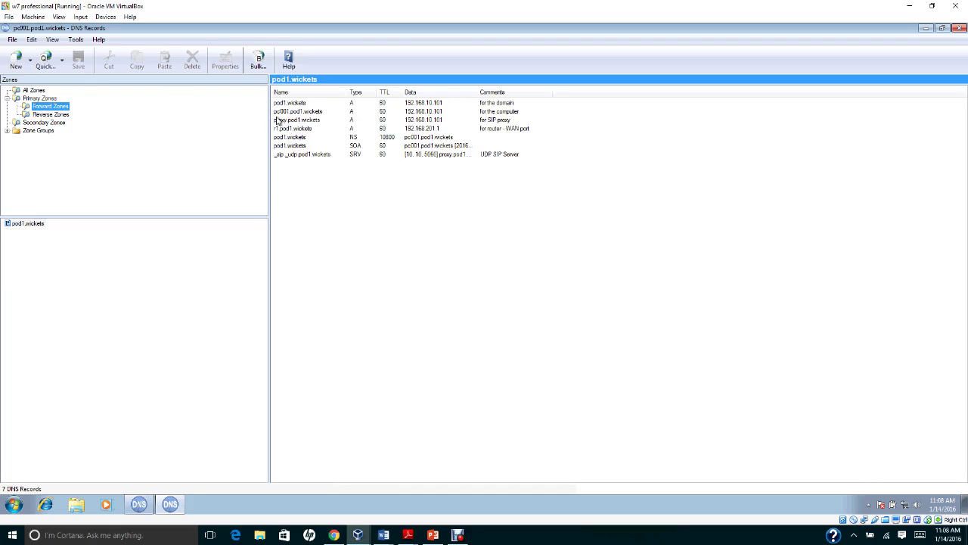
double_click(288, 146)
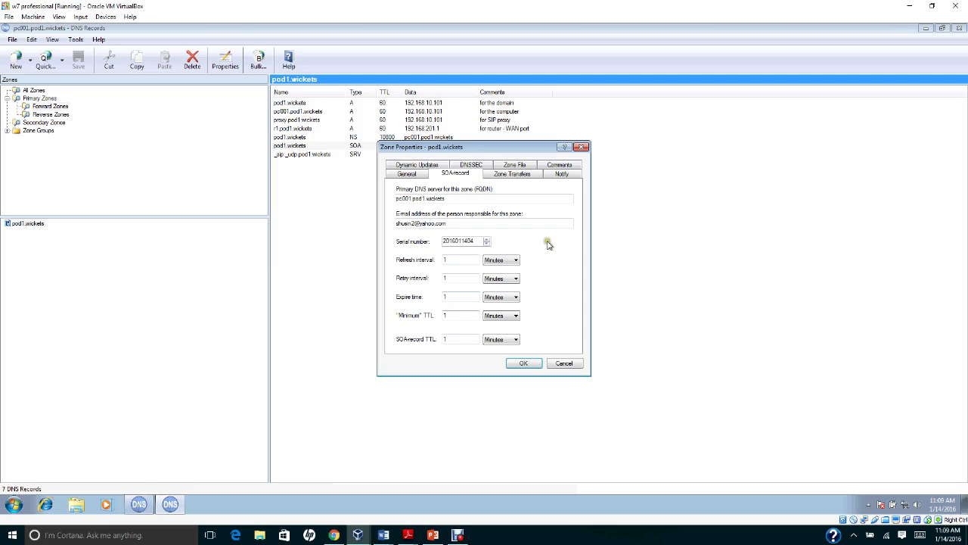
- Close the pod1.wickets zone properties, show the New Zone Wizard for a primary forward zone, and cancel it without creating a zone
left_click(582, 147)
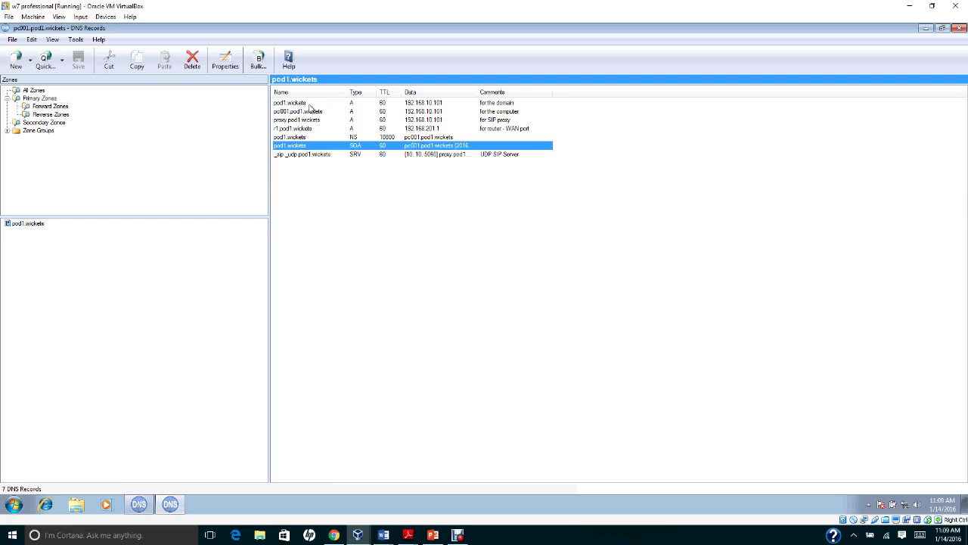
right_click(43, 110)
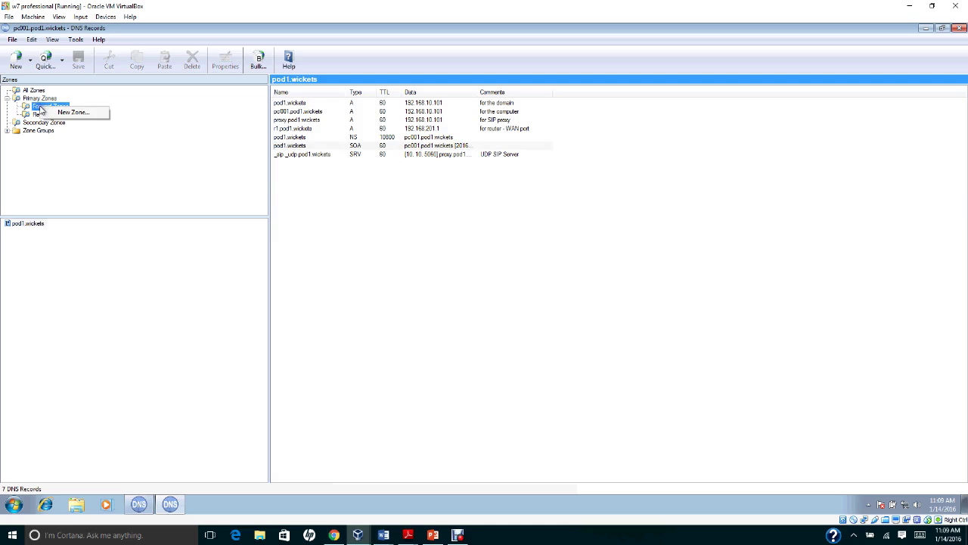
left_click(72, 112)
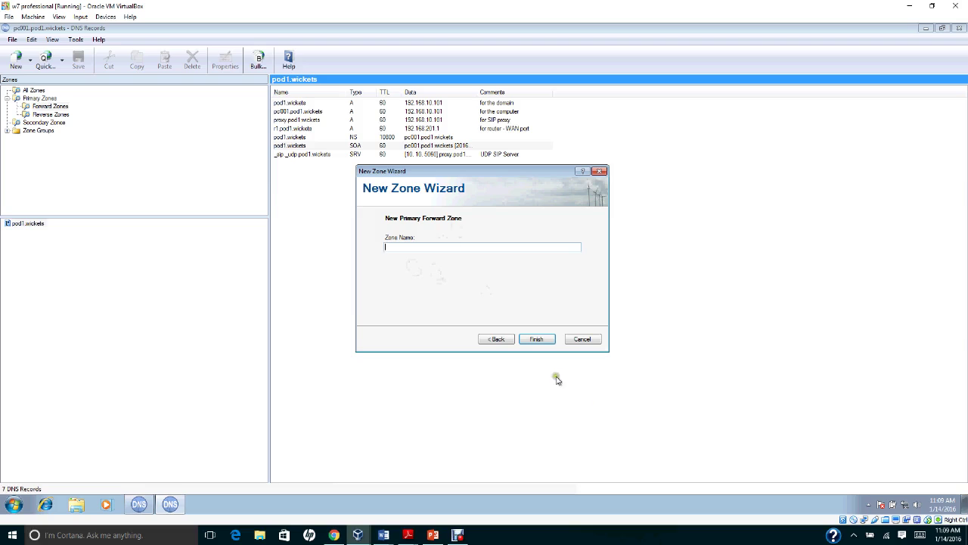
left_click(579, 340)
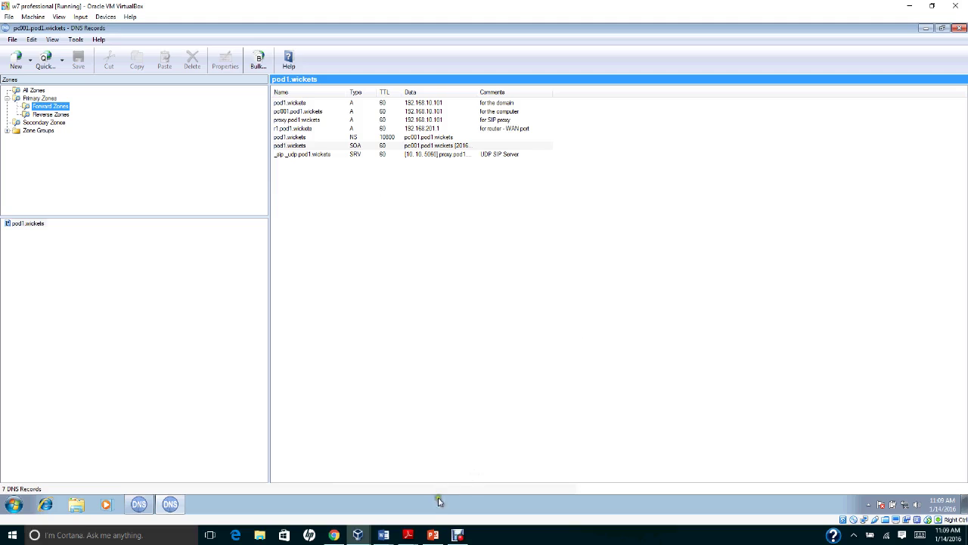
- Switch to the PowerPoint presentation Set up and Configure DNS using Simple DNS and read the SOA slide
mouse_move(432, 534)
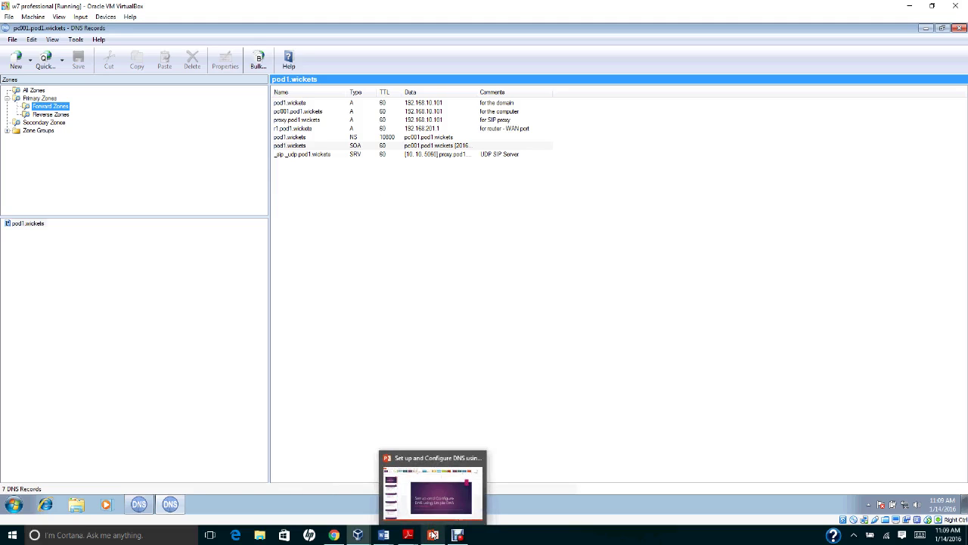
left_click(433, 534)
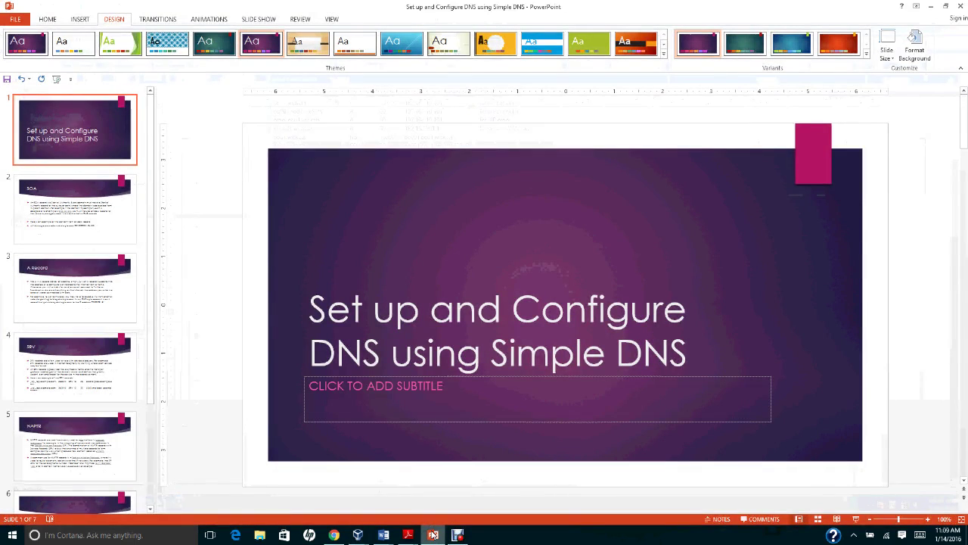
left_click(109, 222)
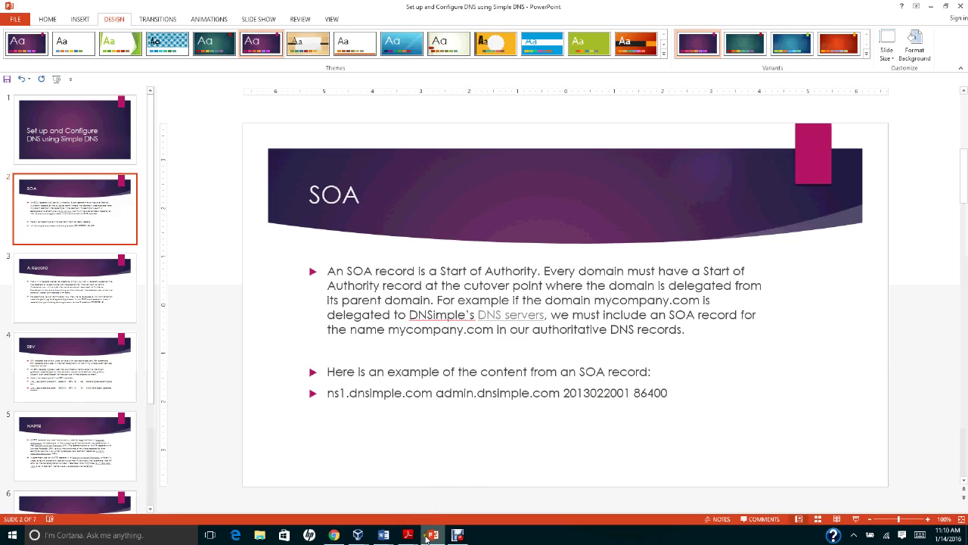
- Return to the w7 professional virtual machine, review the SOA record properties of pod1.wickets, and cancel them without changes
mouse_move(358, 535)
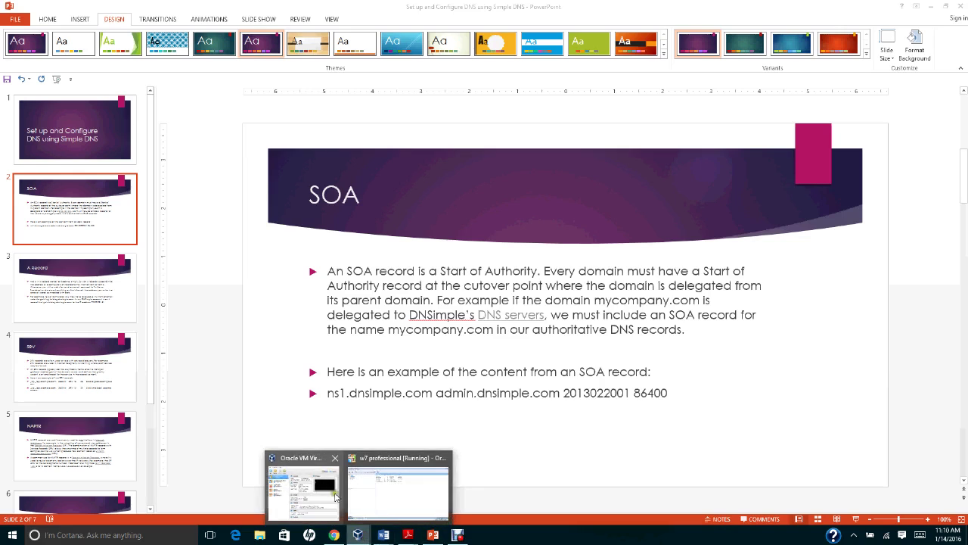
left_click(378, 495)
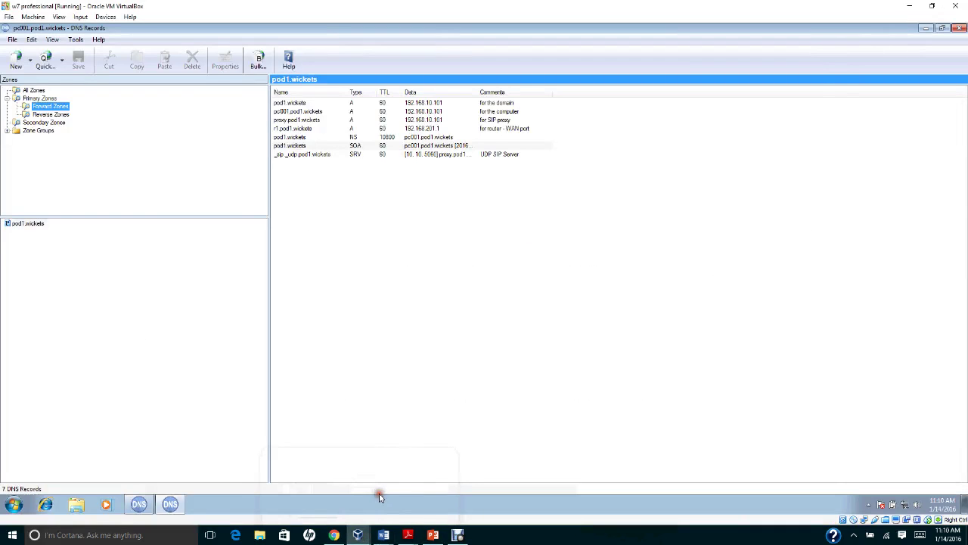
left_click(397, 148)
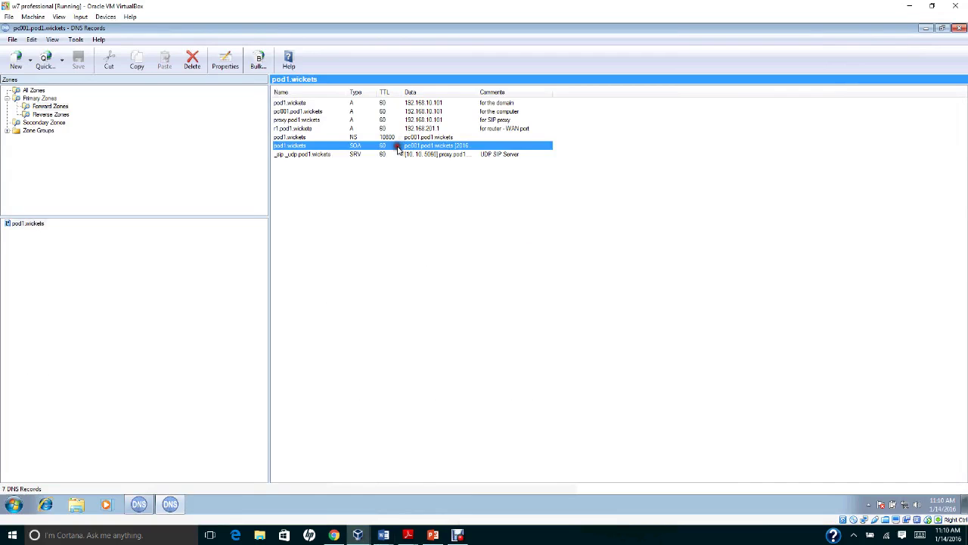
double_click(397, 148)
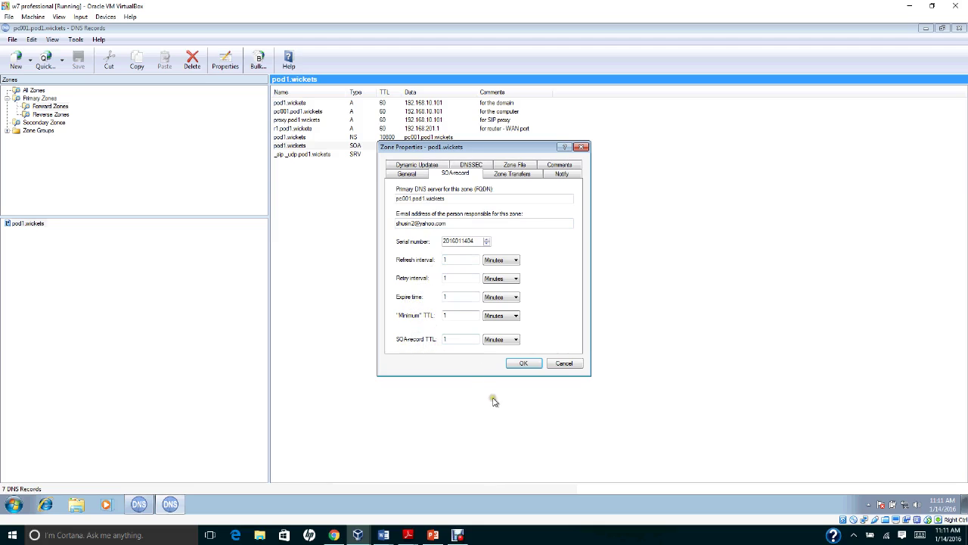
left_click(564, 365)
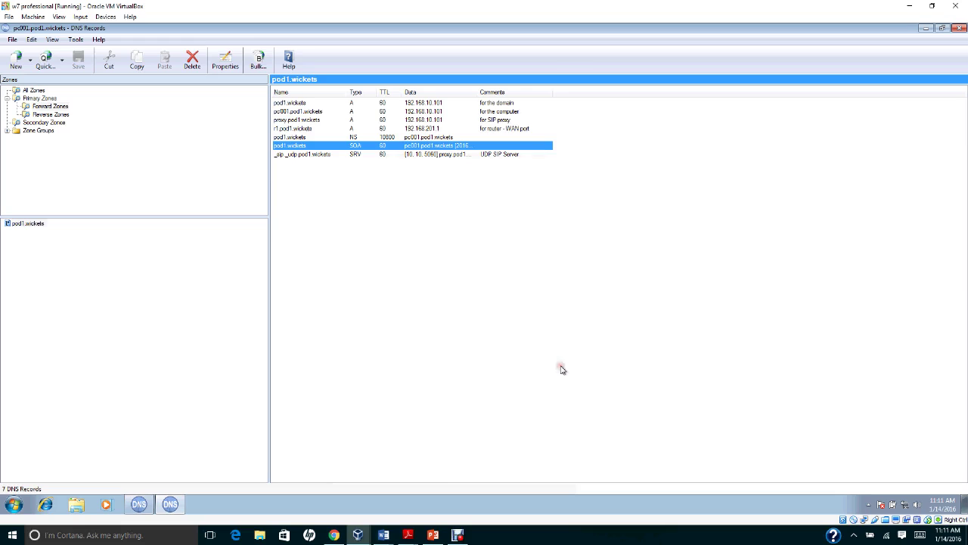